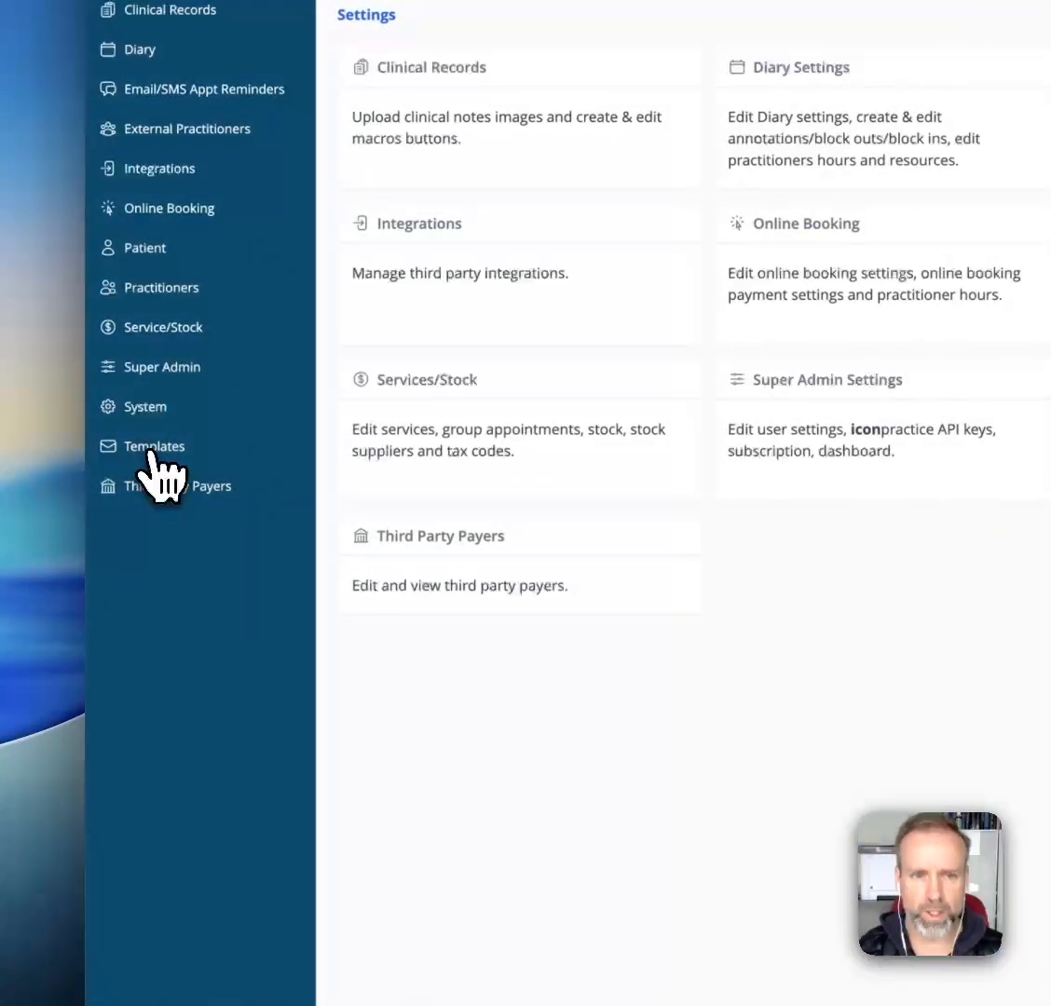
# - Add a new SMS template in the template settings and title it "Test template"
pyautogui.click(120, 416)
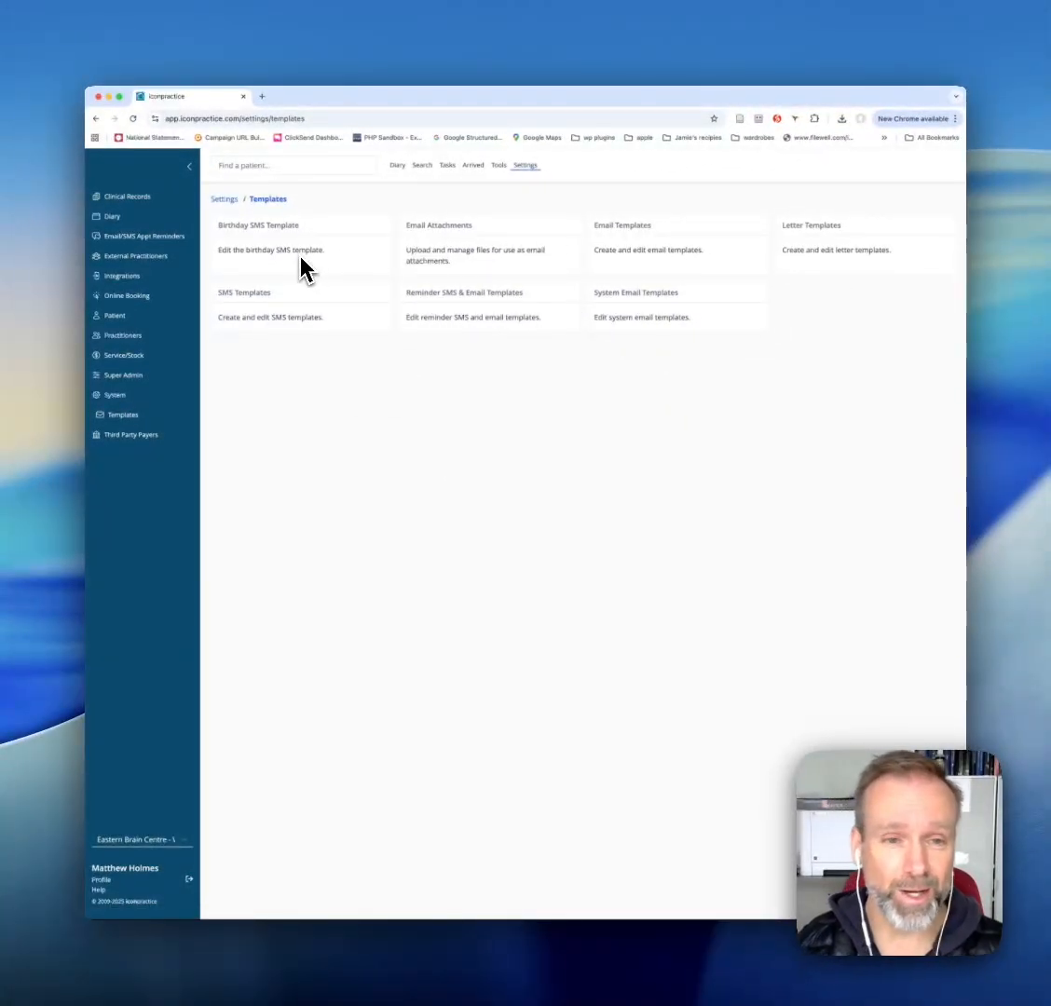
pyautogui.click(257, 304)
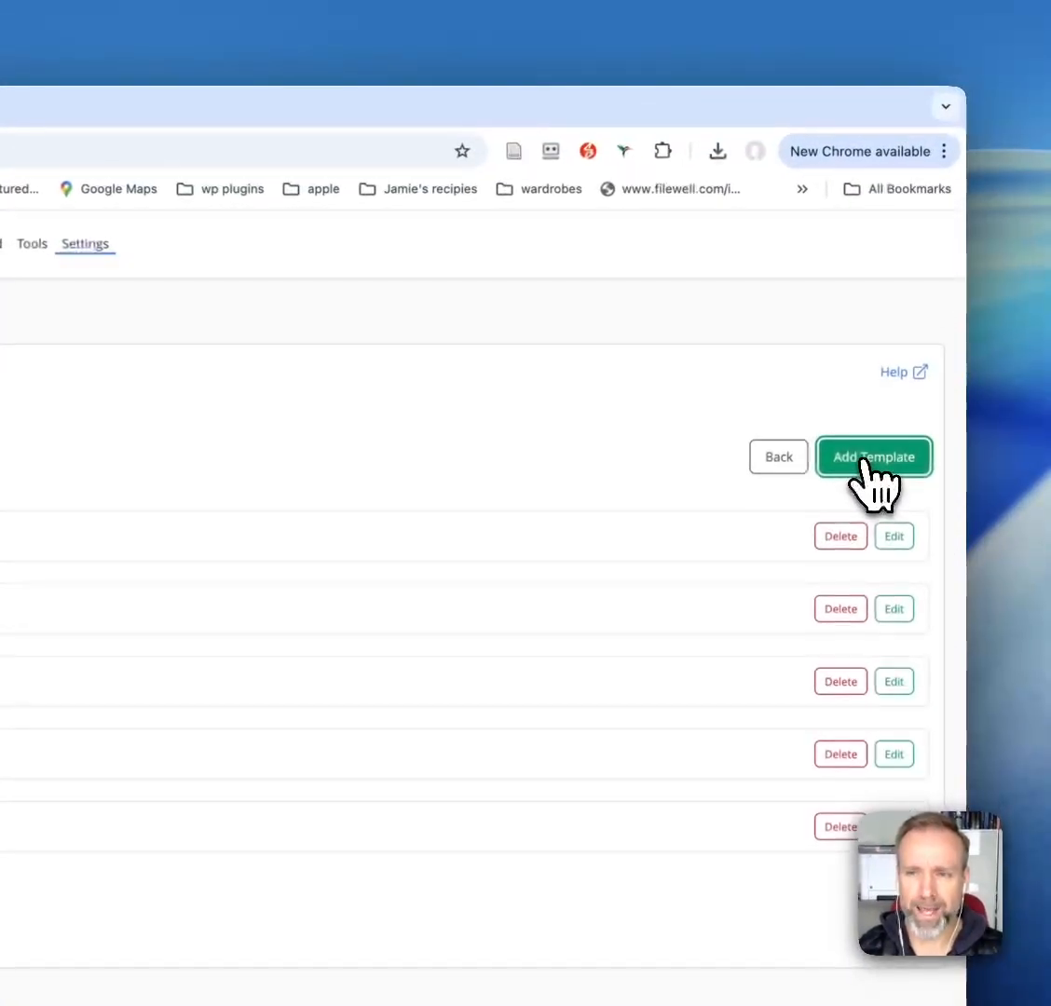
pyautogui.click(928, 277)
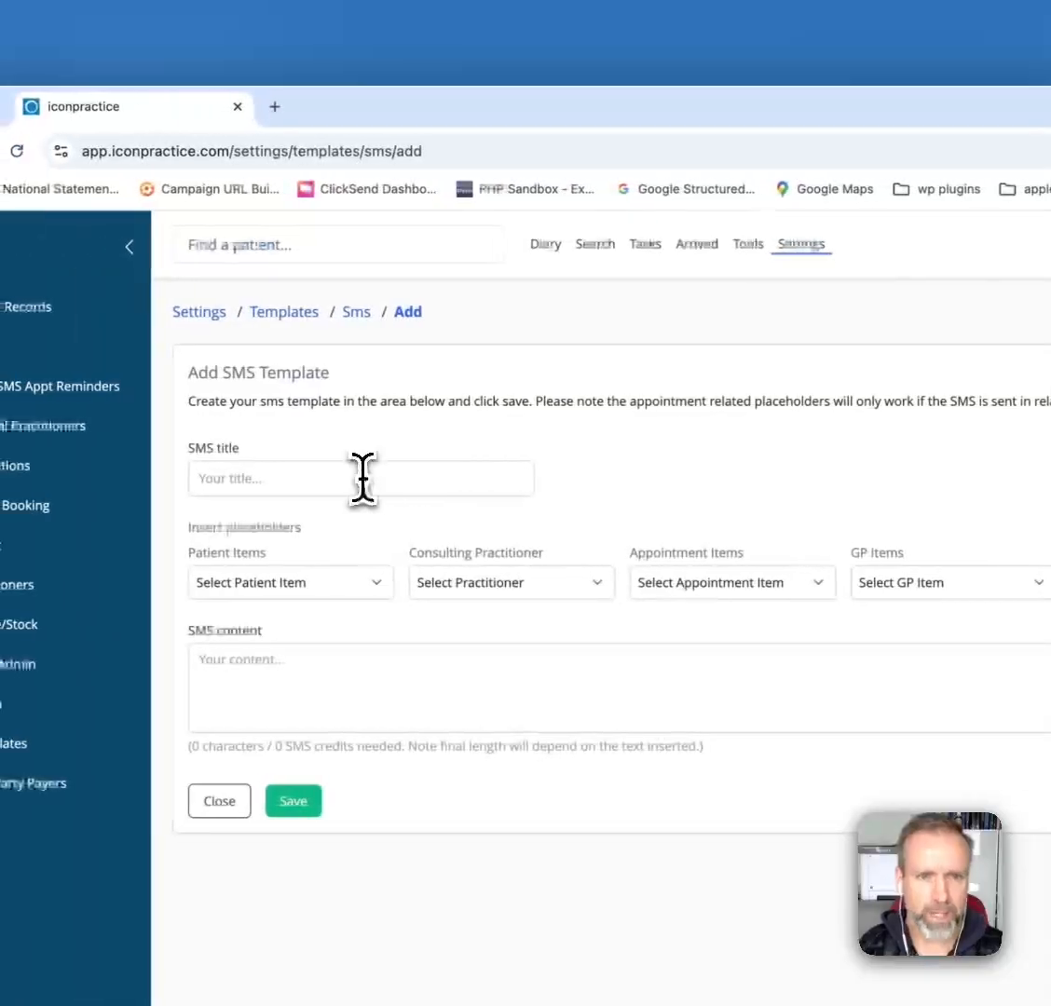
pyautogui.click(363, 478)
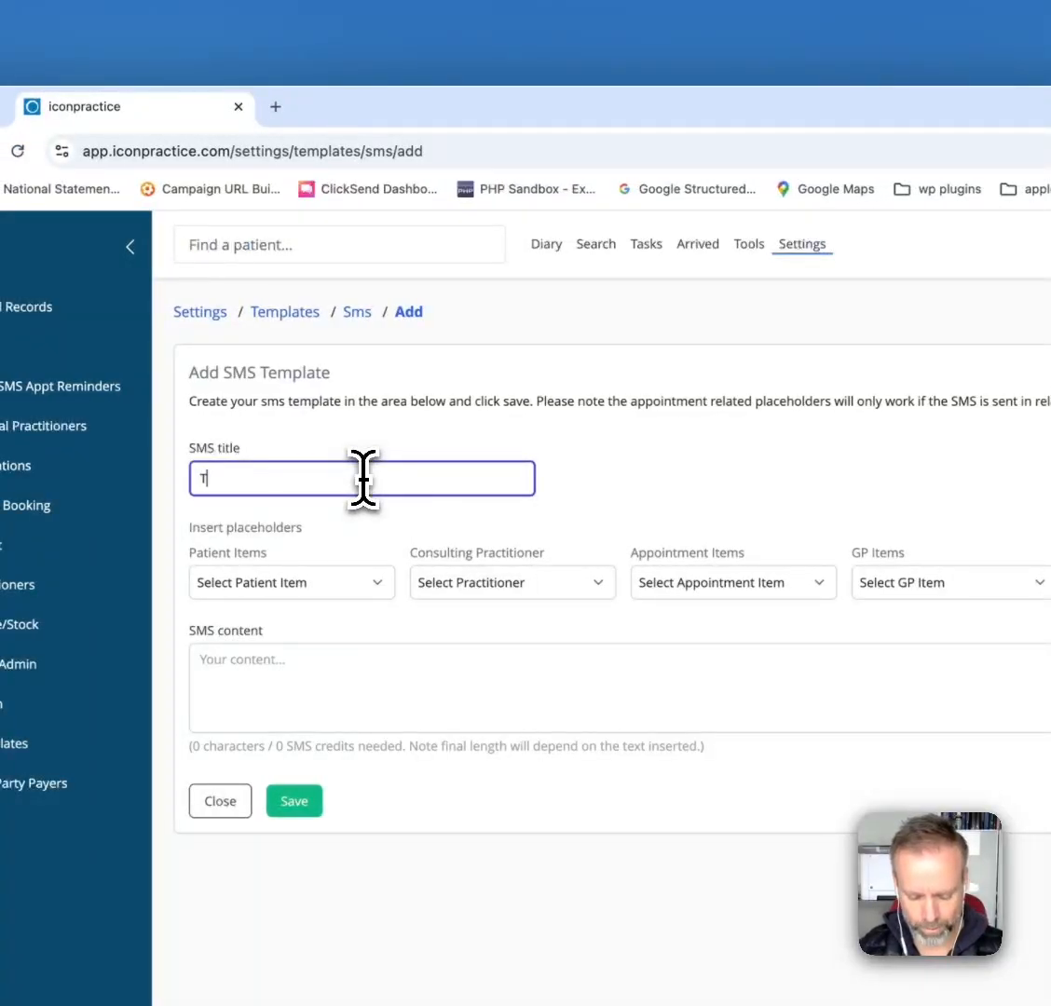
pyautogui.write('Test')
pyautogui.write(' te')
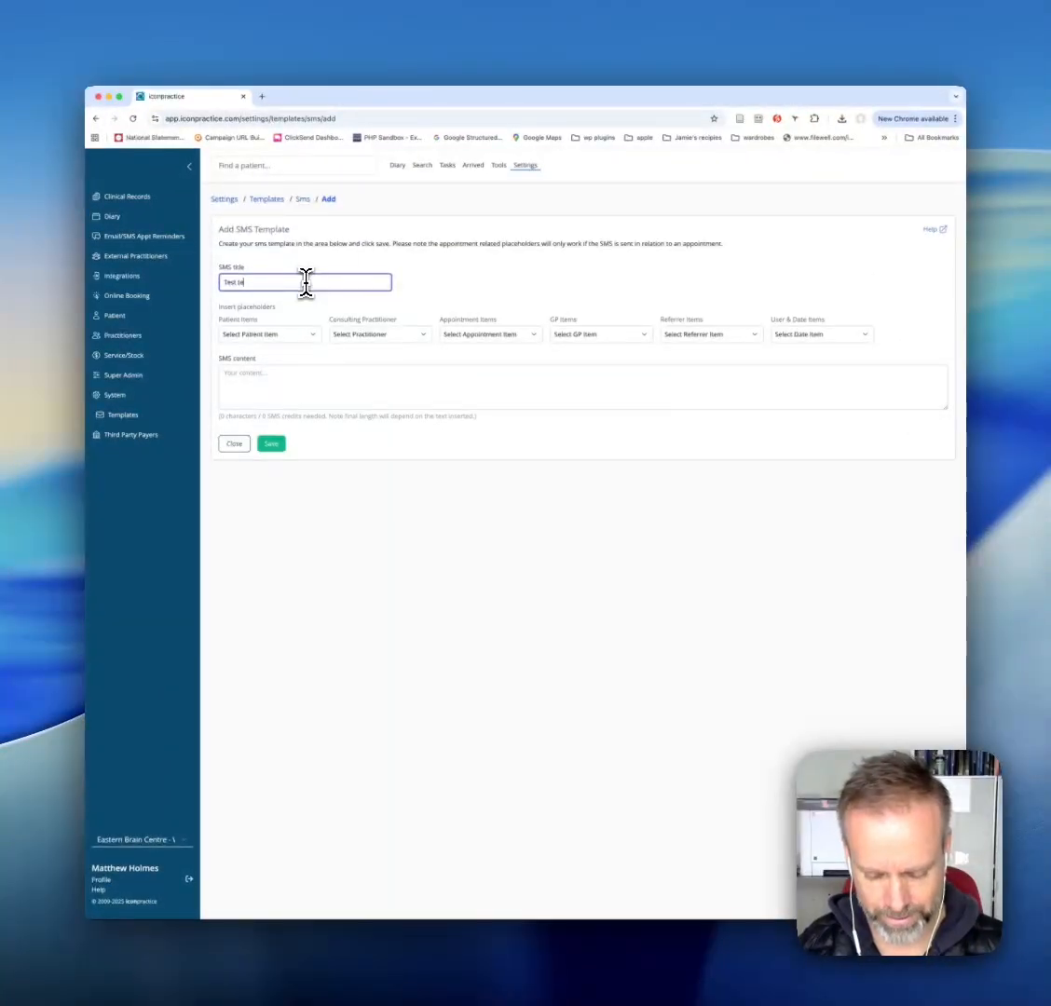
pyautogui.write('mplate')
# - Begin the SMS content with "Hi", the patient's preferred name placeholder and a comma
pyautogui.click(286, 383)
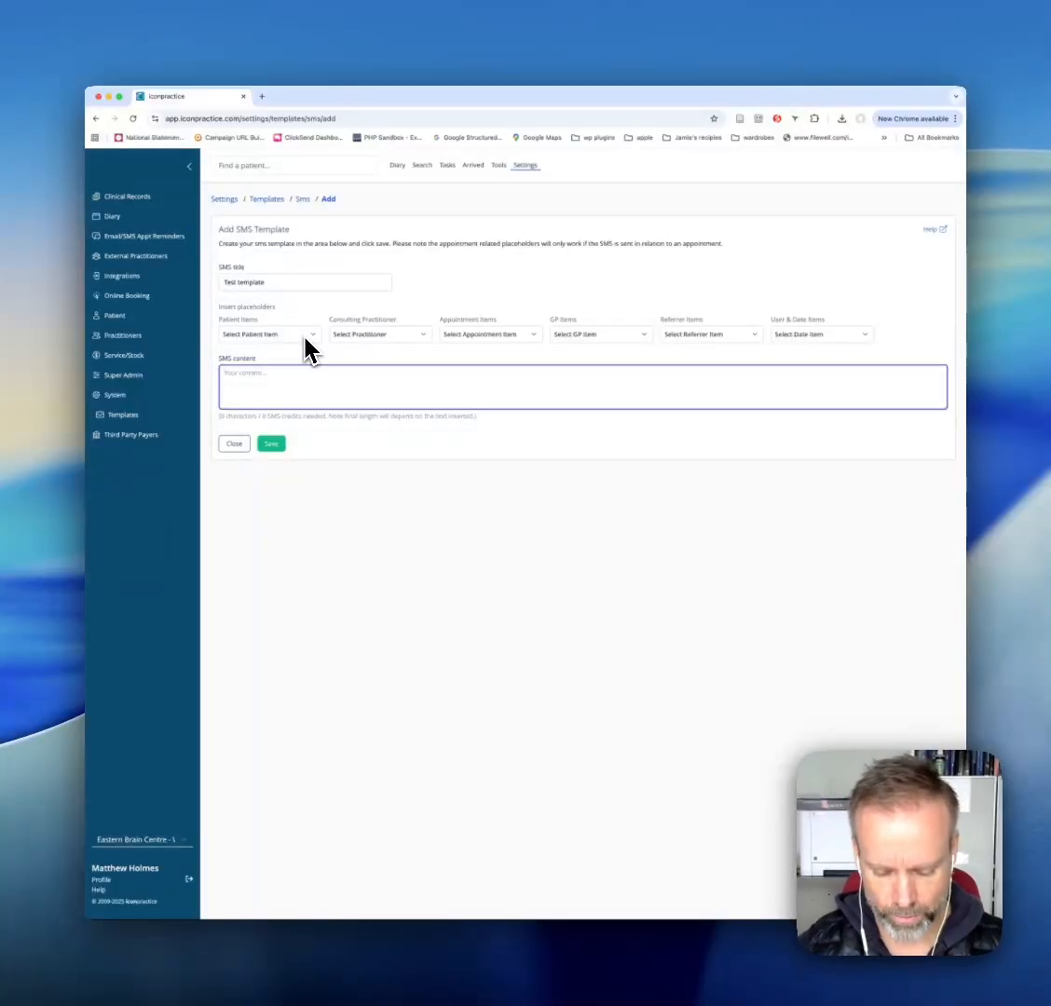
pyautogui.write('Hi')
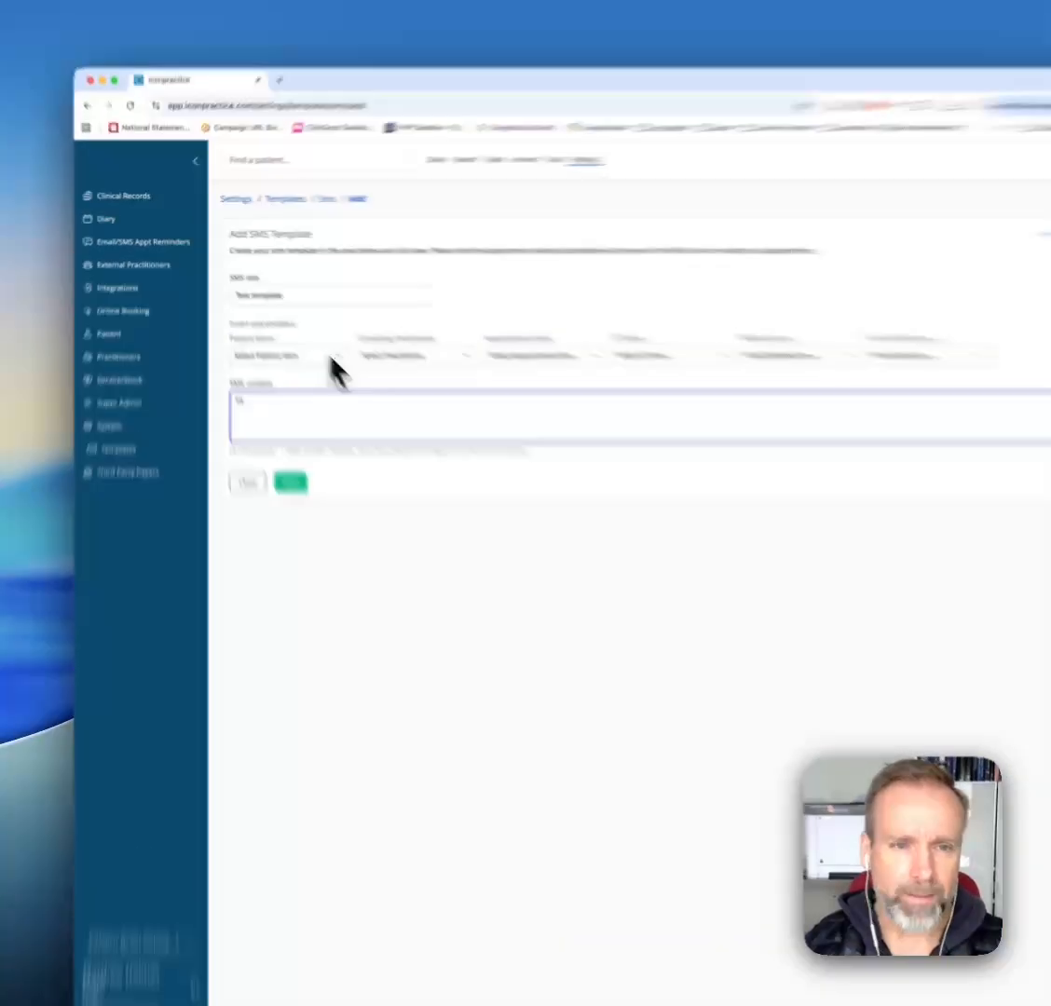
pyautogui.click(305, 337)
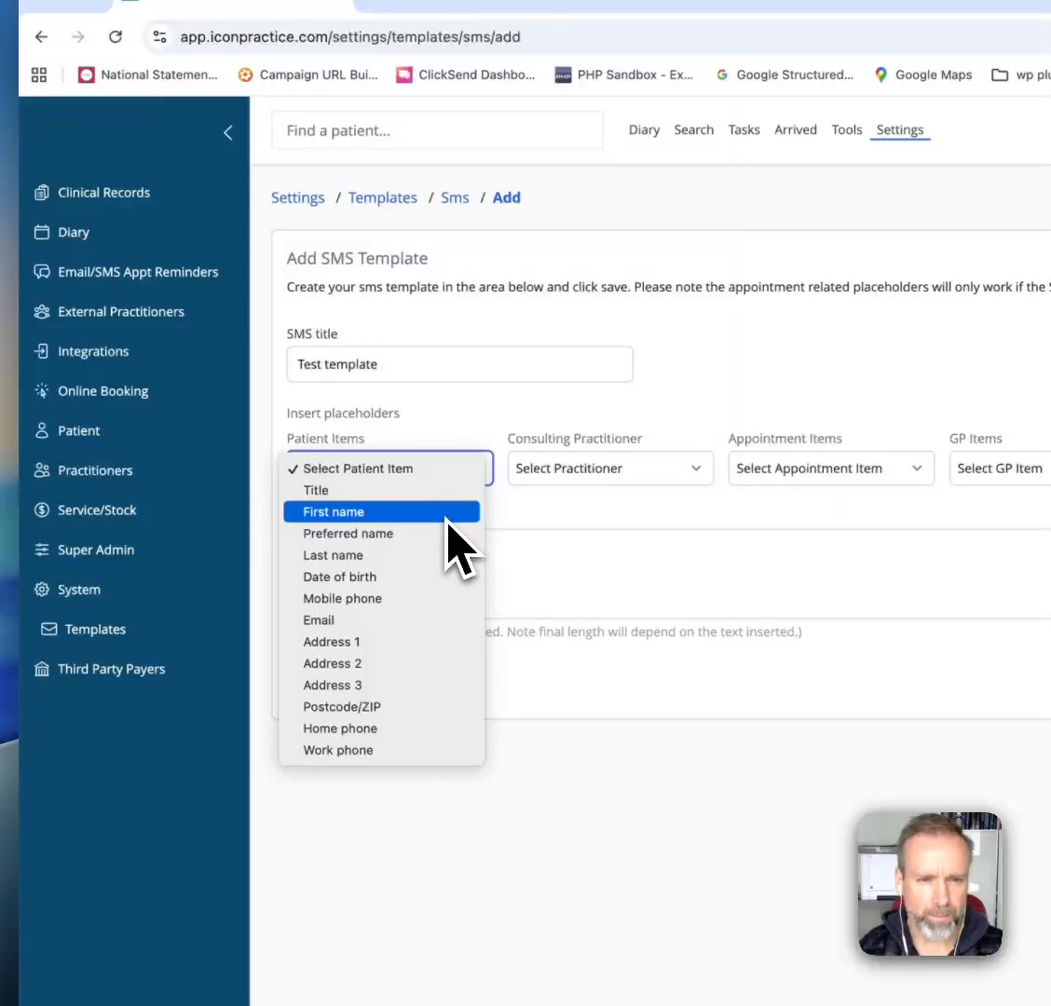
pyautogui.click(371, 548)
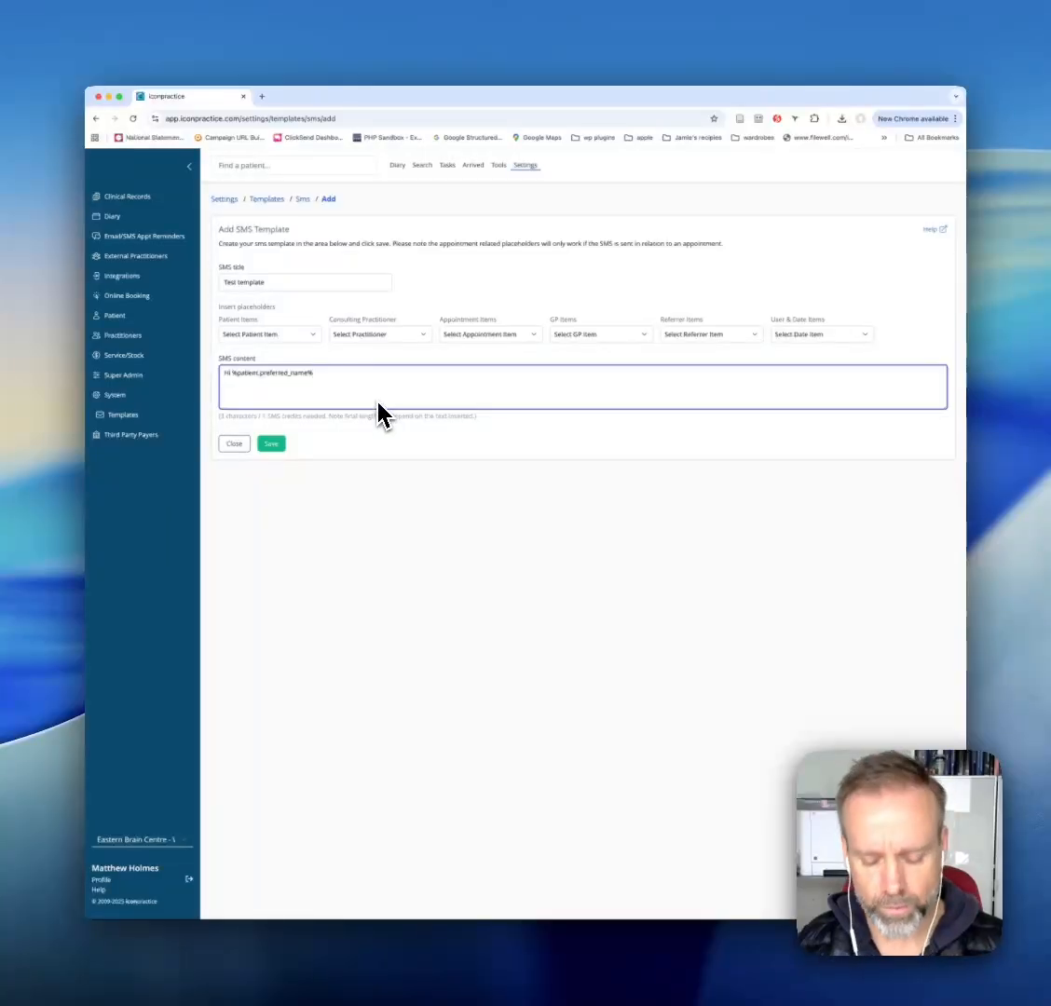
pyautogui.write(',')
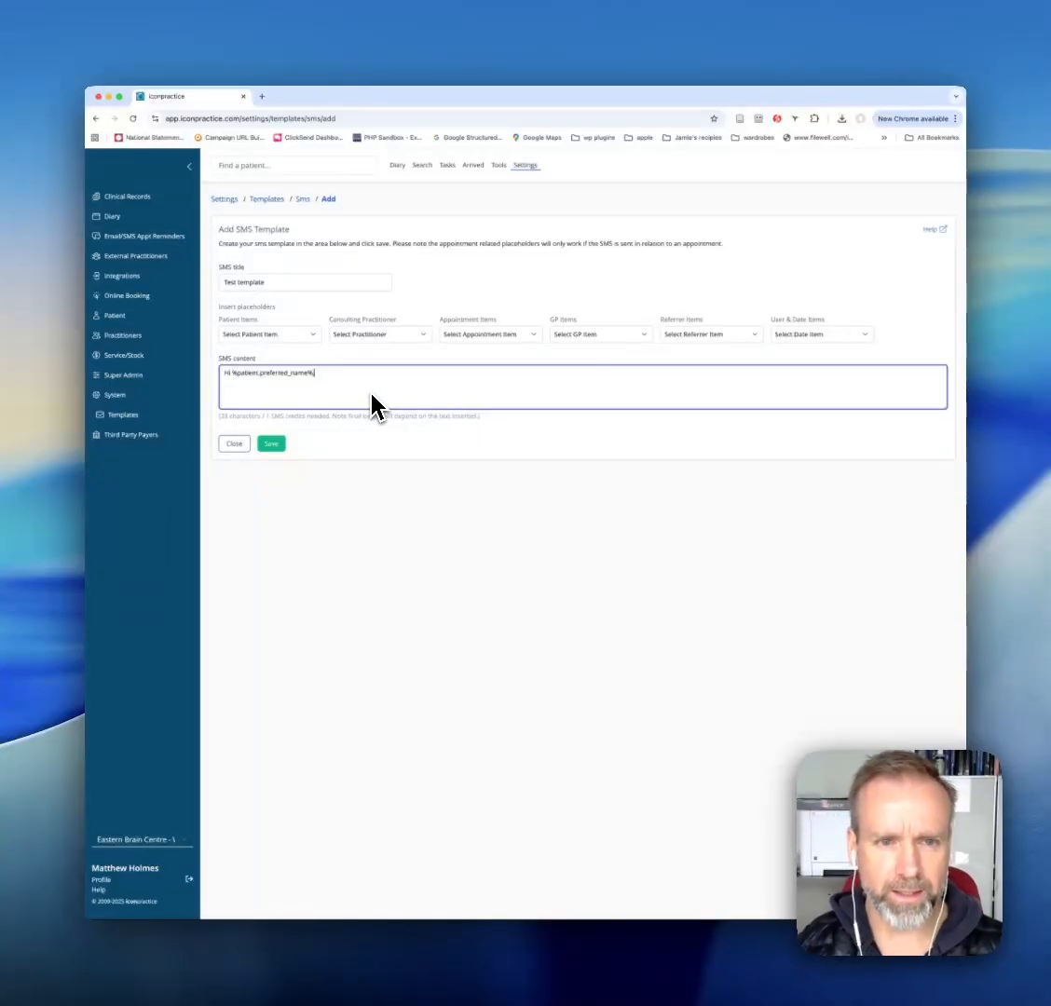
pyautogui.write(',')
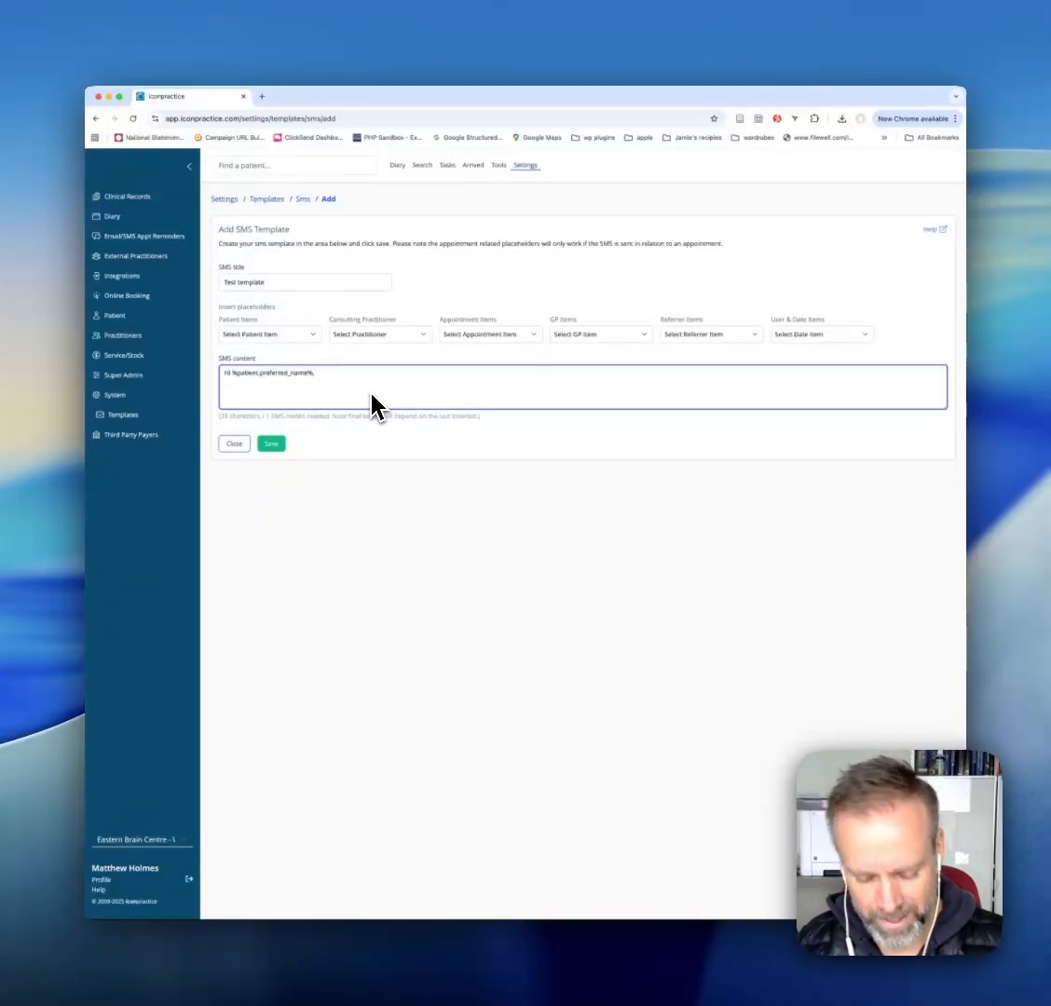
pyautogui.write(' how are you going')
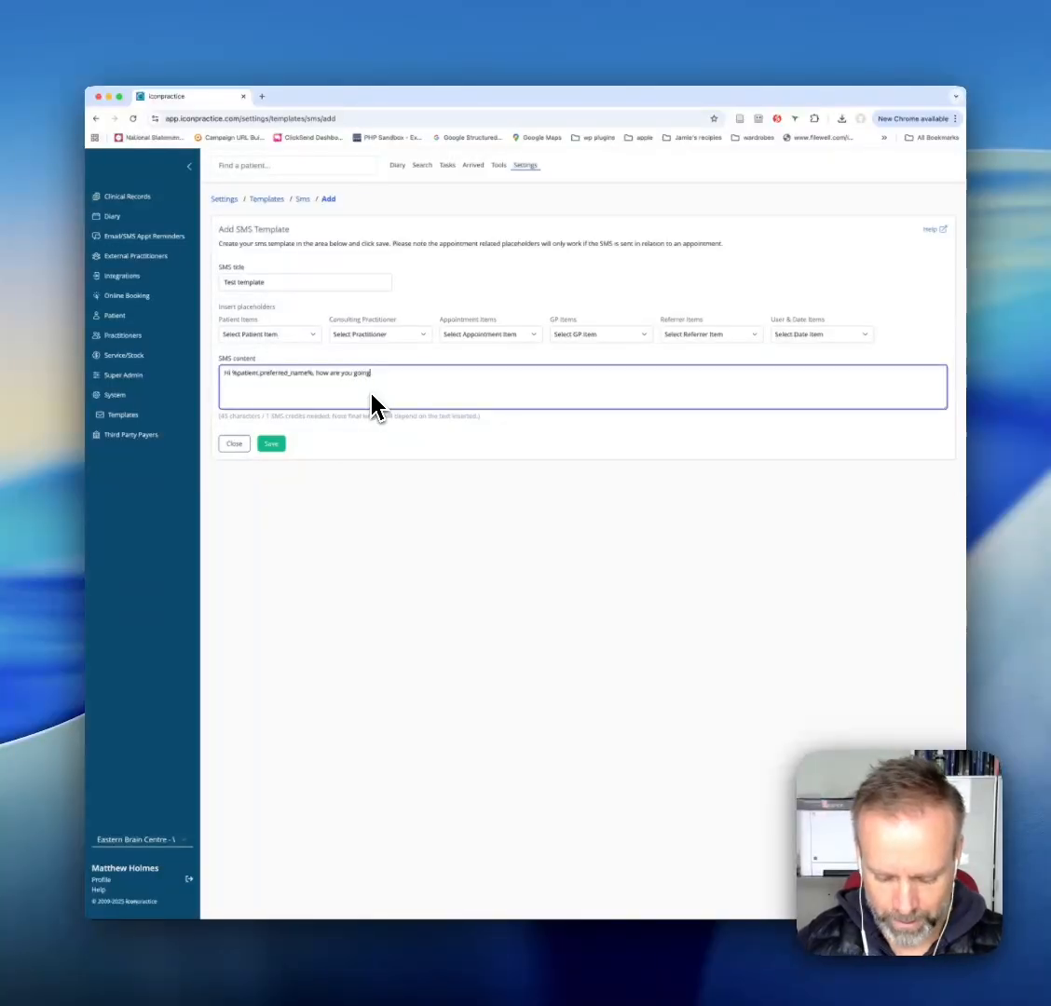
pyautogui.write('. Looking f')
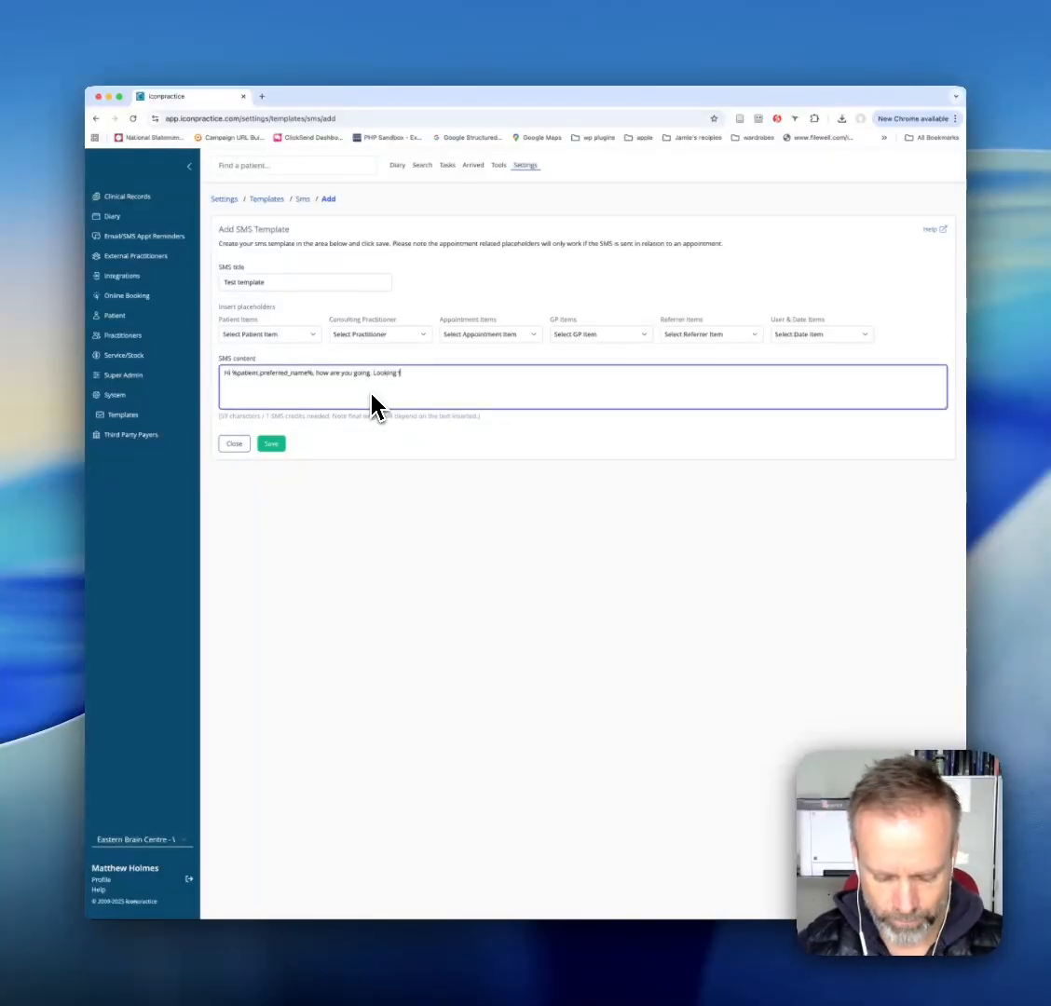
pyautogui.write('orward to see')
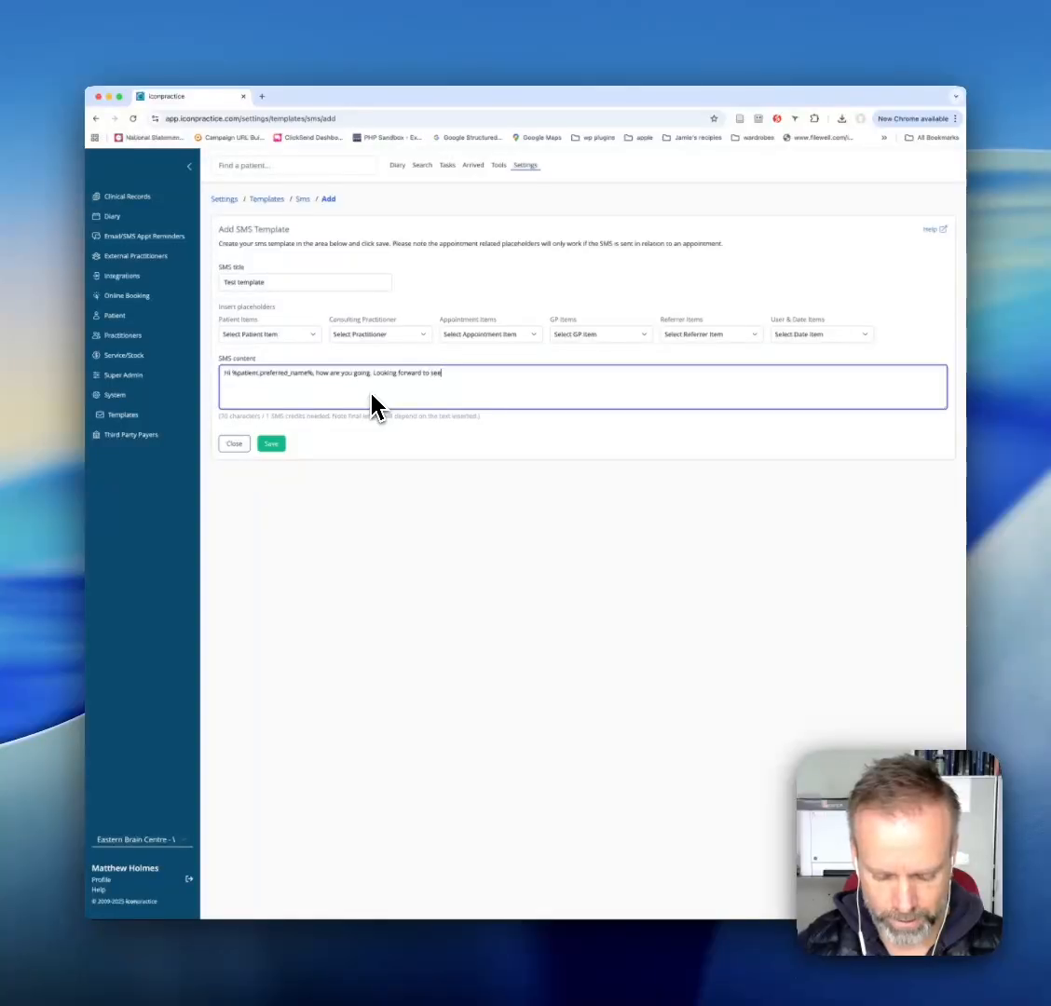
pyautogui.write('ing youat your')
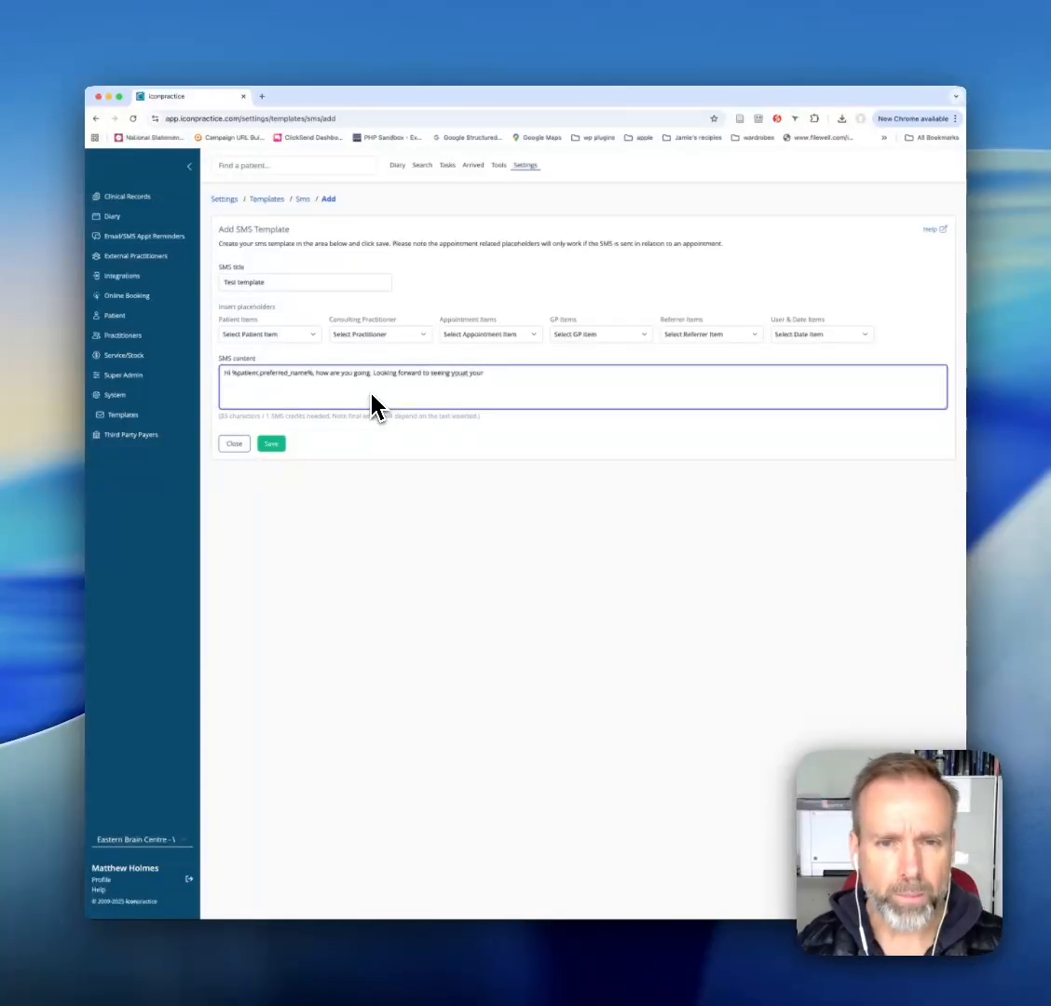
# - Continue the SMS content with "how are you going. Looking forward to seeing you at your"
pyautogui.click(464, 373)
pyautogui.click(520, 375)
# - Add the appointment type, day and time placeholders to the SMS content, joined by "on" and "at"
pyautogui.click(483, 335)
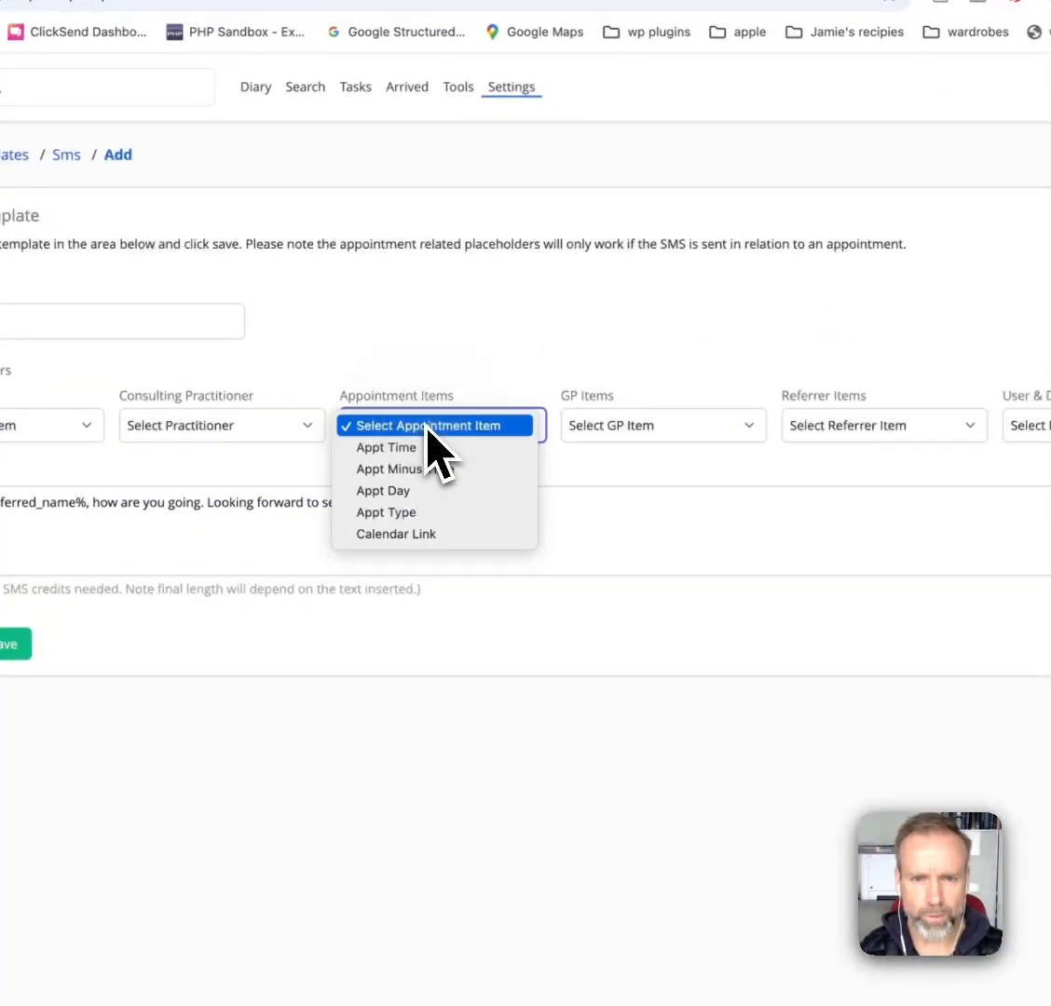
pyautogui.click(473, 512)
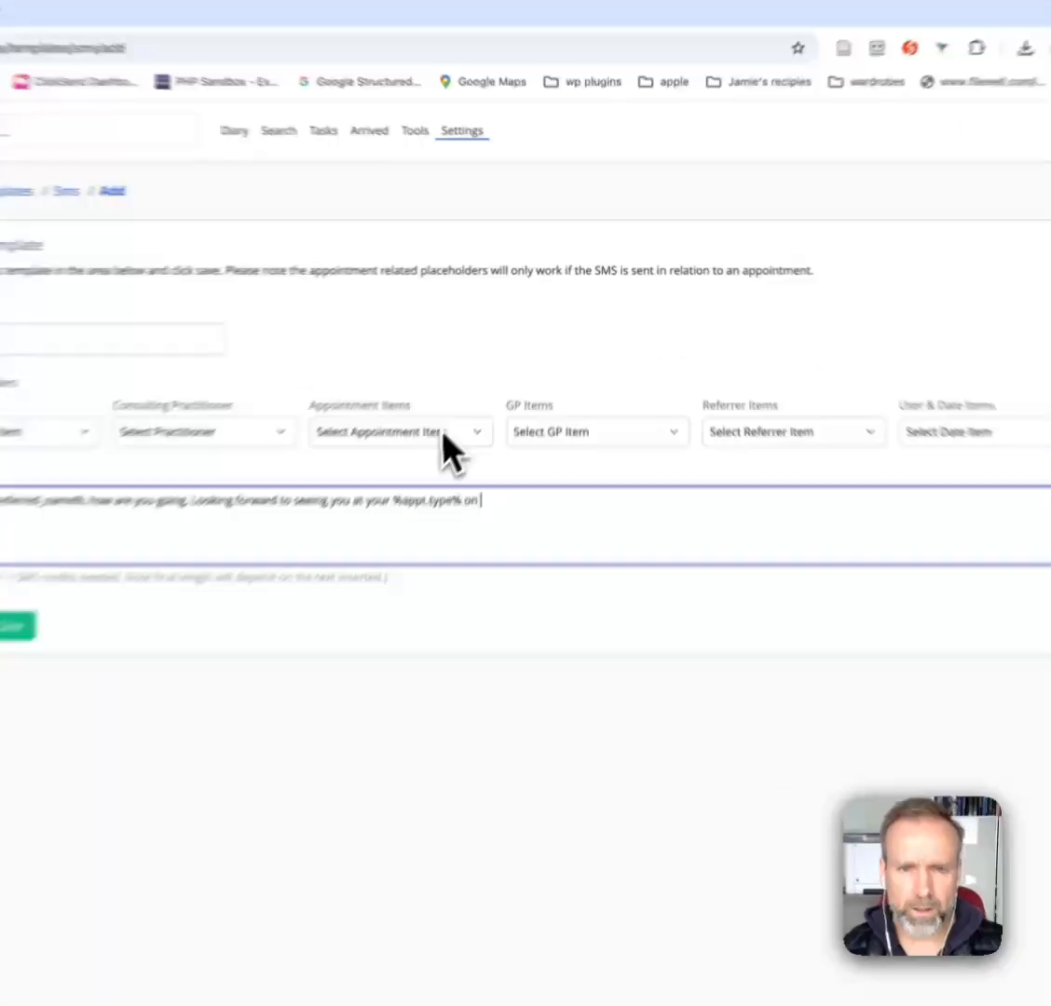
pyautogui.click(512, 335)
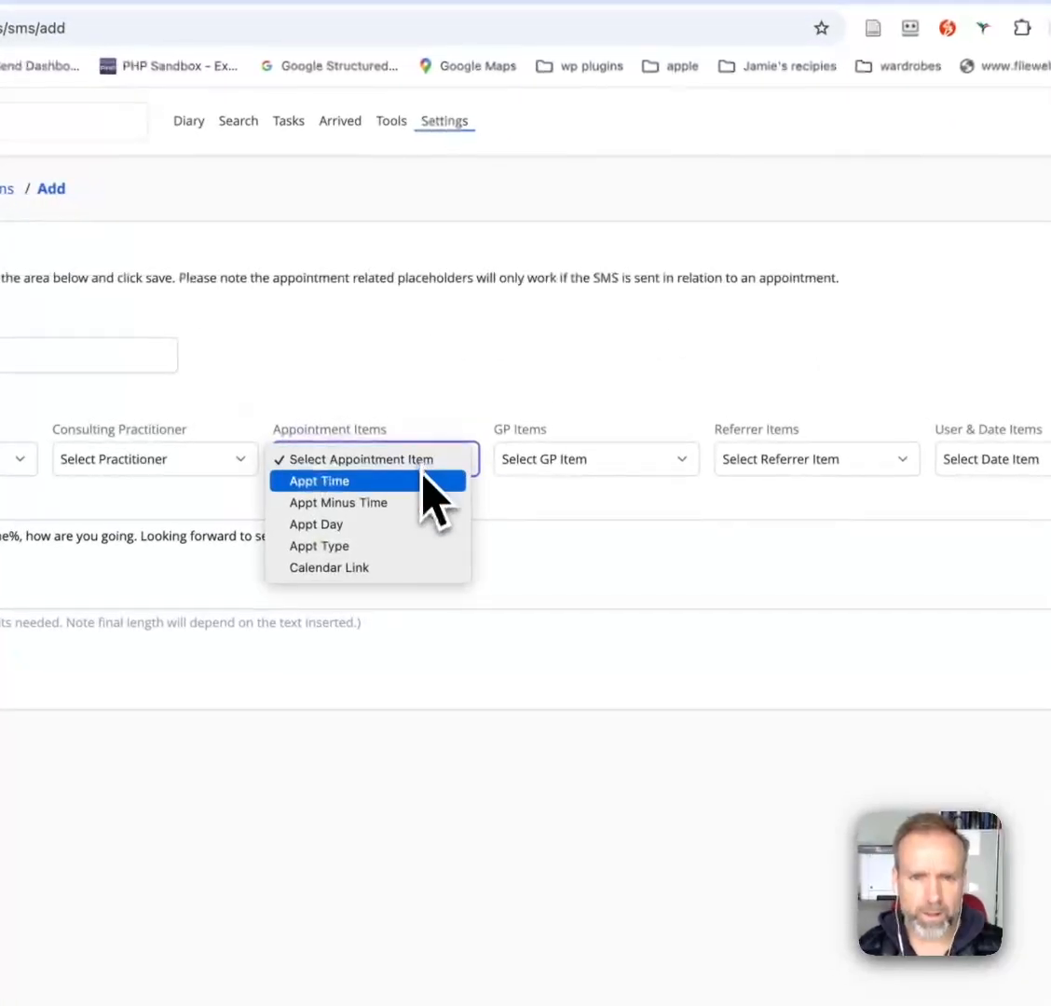
pyautogui.click(410, 525)
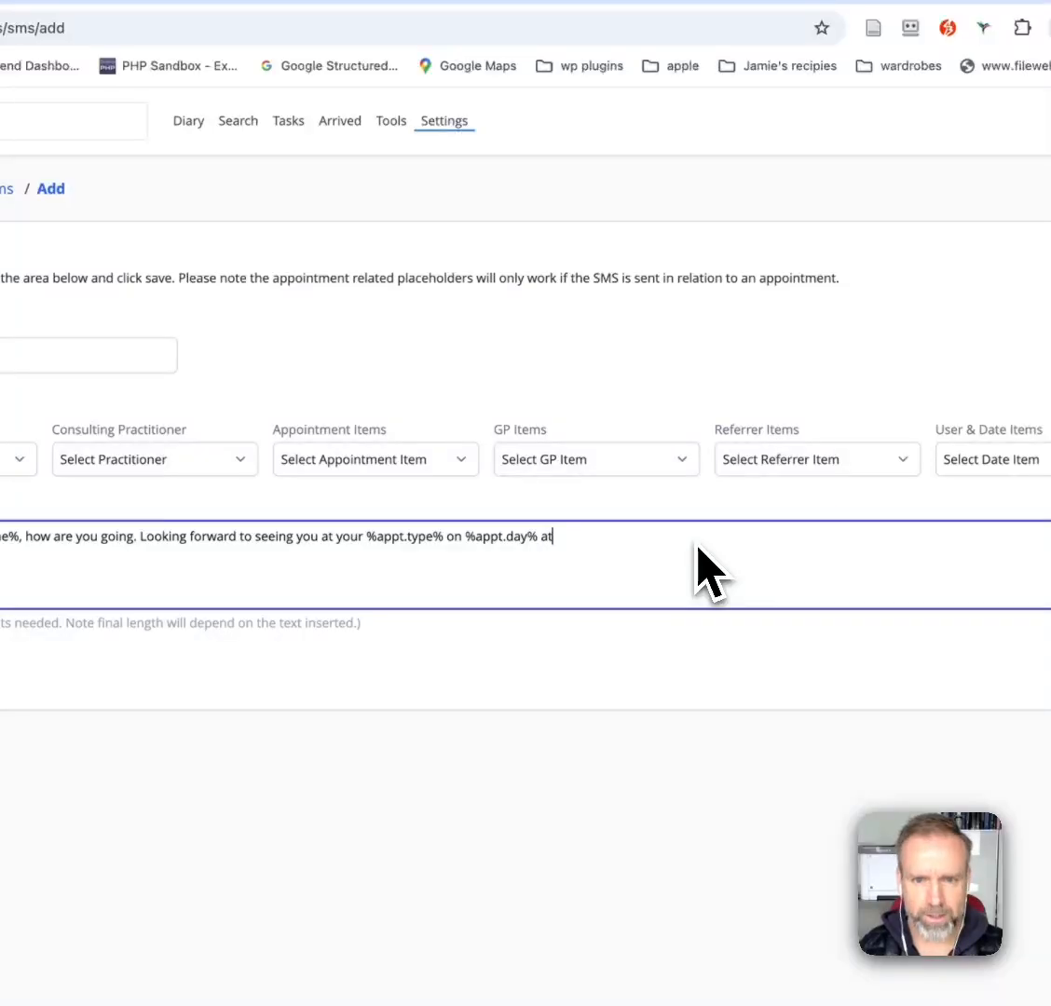
pyautogui.click(359, 466)
pyautogui.click(364, 484)
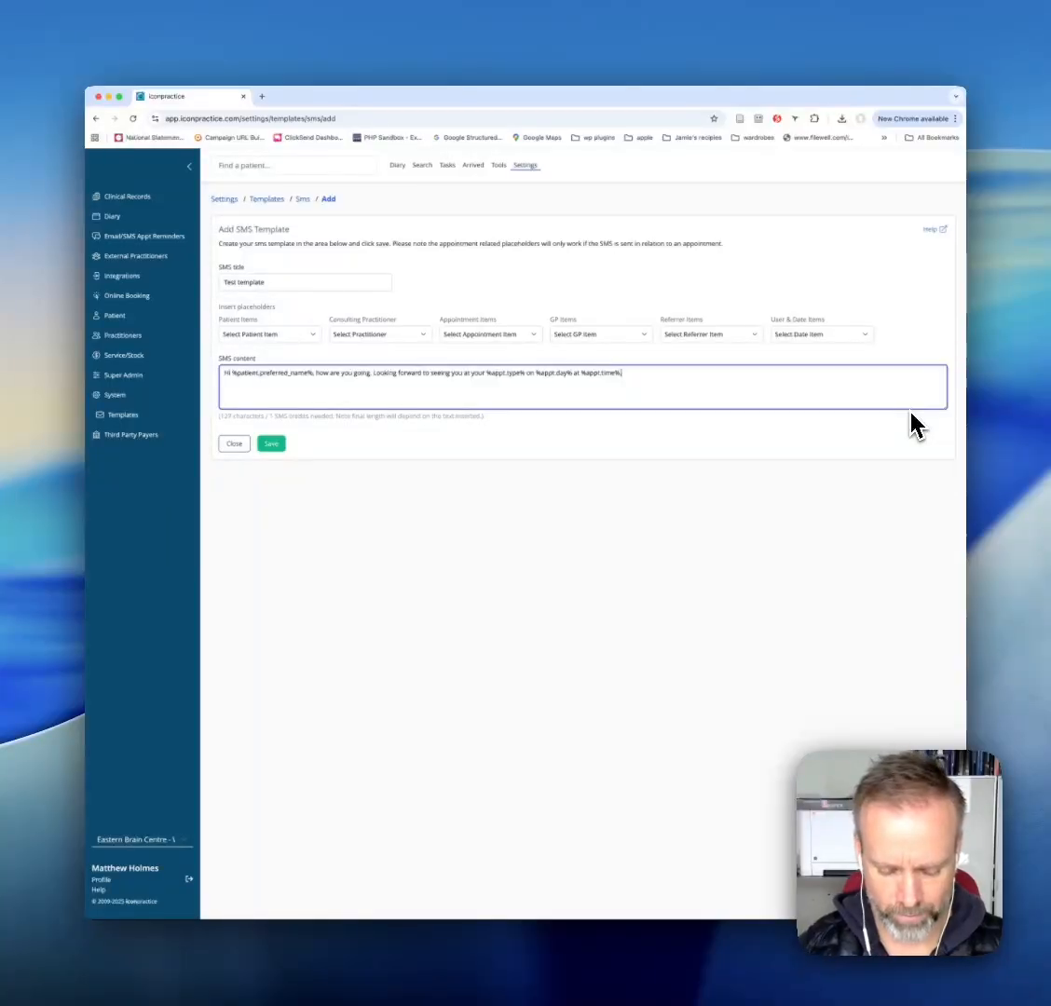
# - End the SMS content with ". Thanks," followed by the User's First name placeholder
pyautogui.write('. Thank')
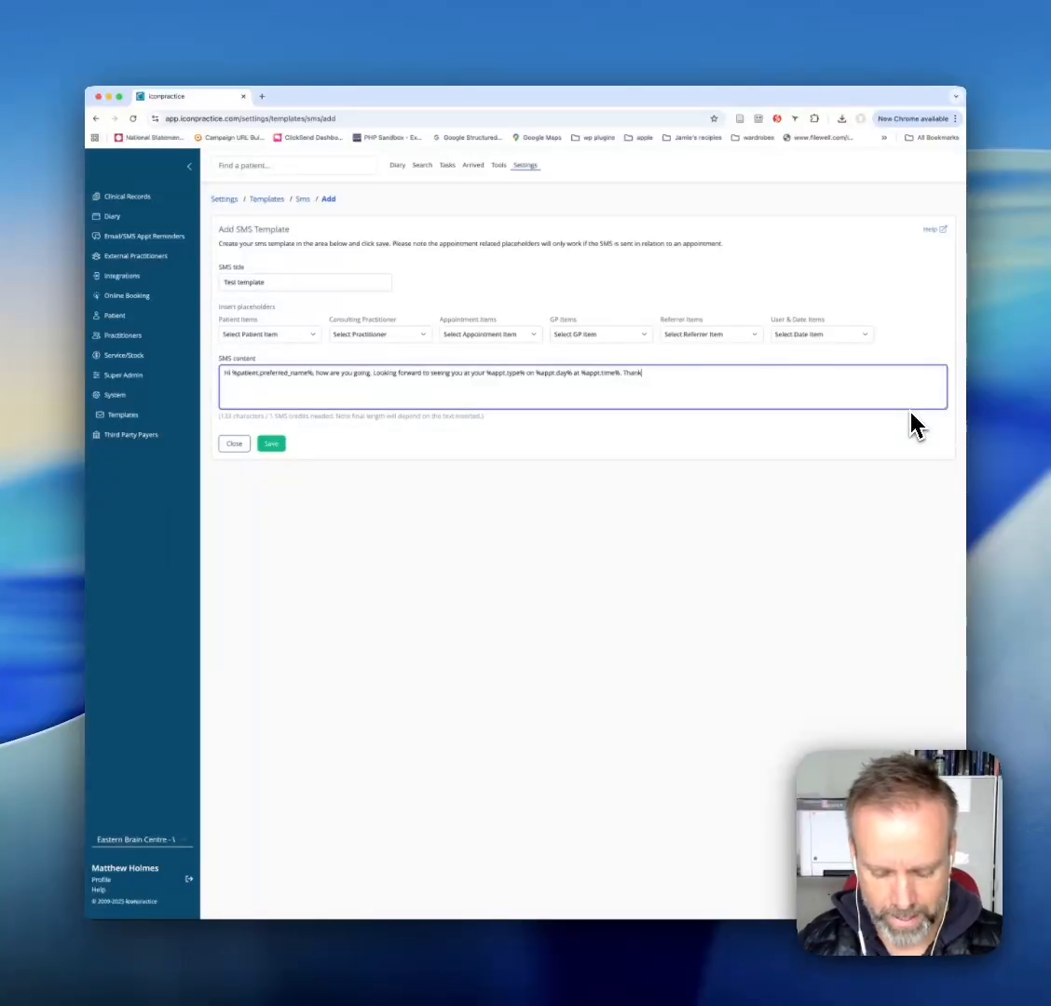
pyautogui.write('s,')
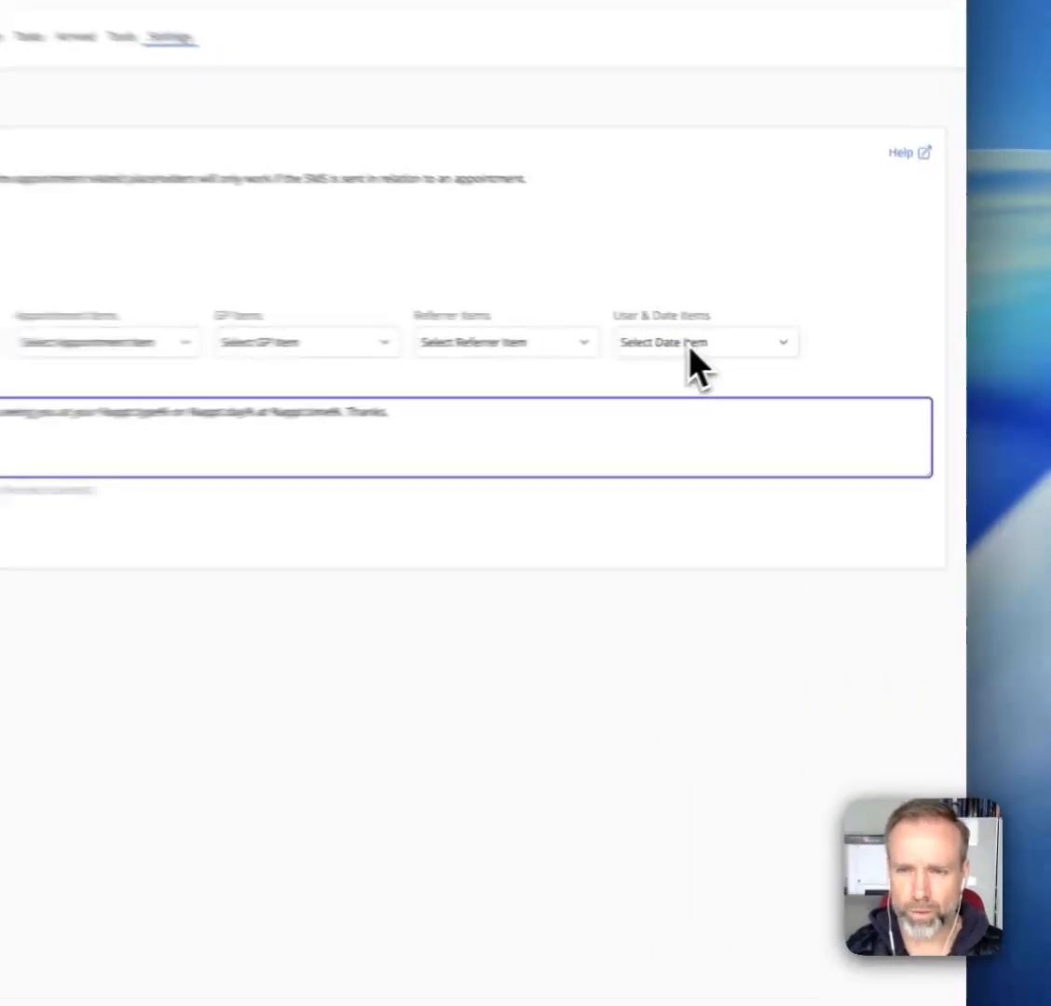
pyautogui.click(816, 334)
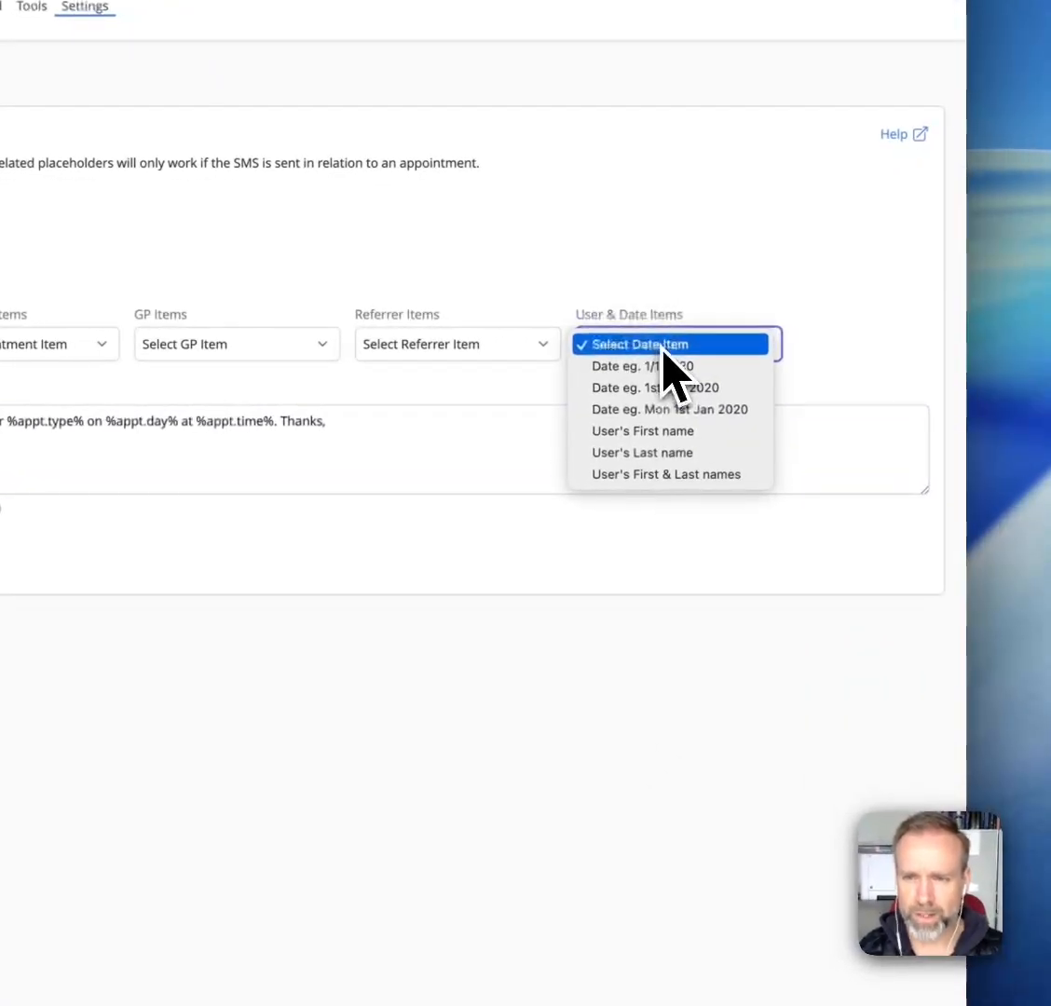
pyautogui.click(708, 442)
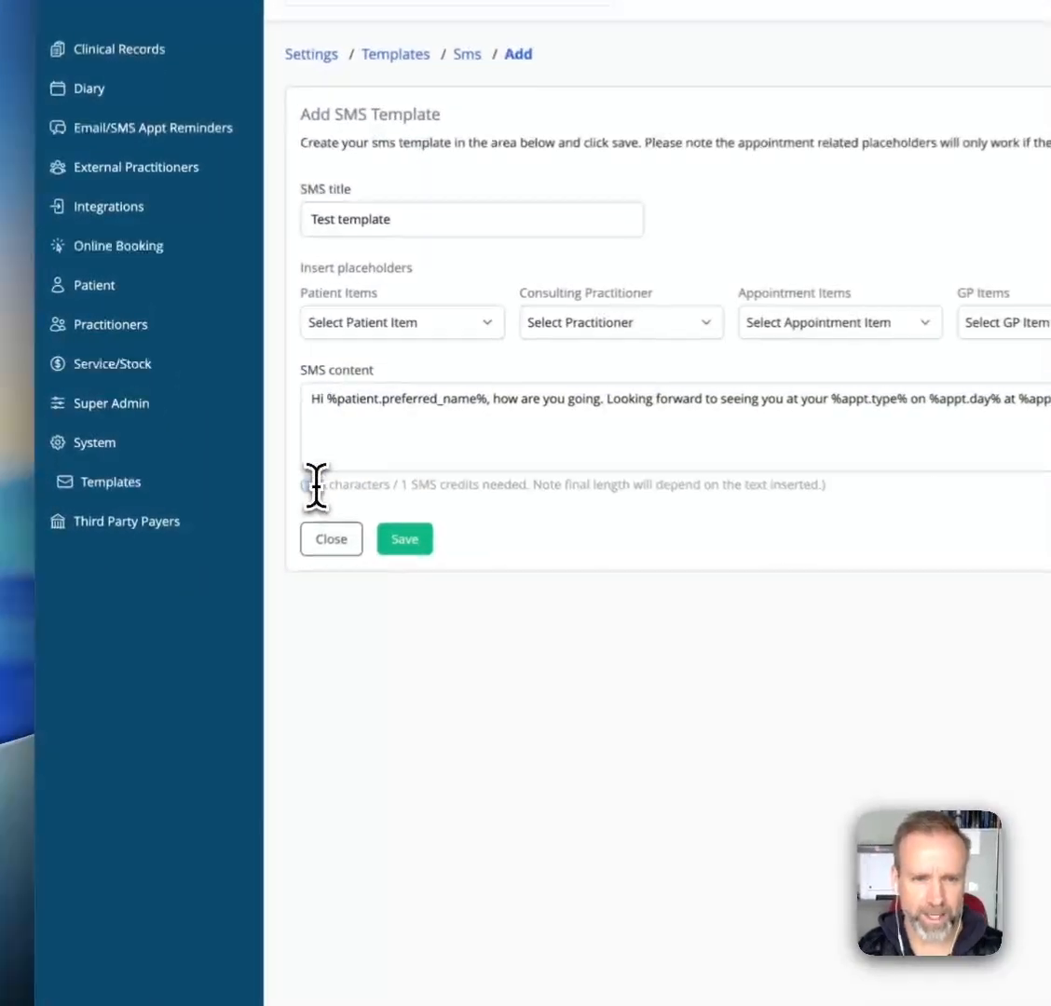
# - Examine the character count and the SMS credits needed for the message
pyautogui.moveTo(220, 415); pyautogui.dragTo(264, 415)
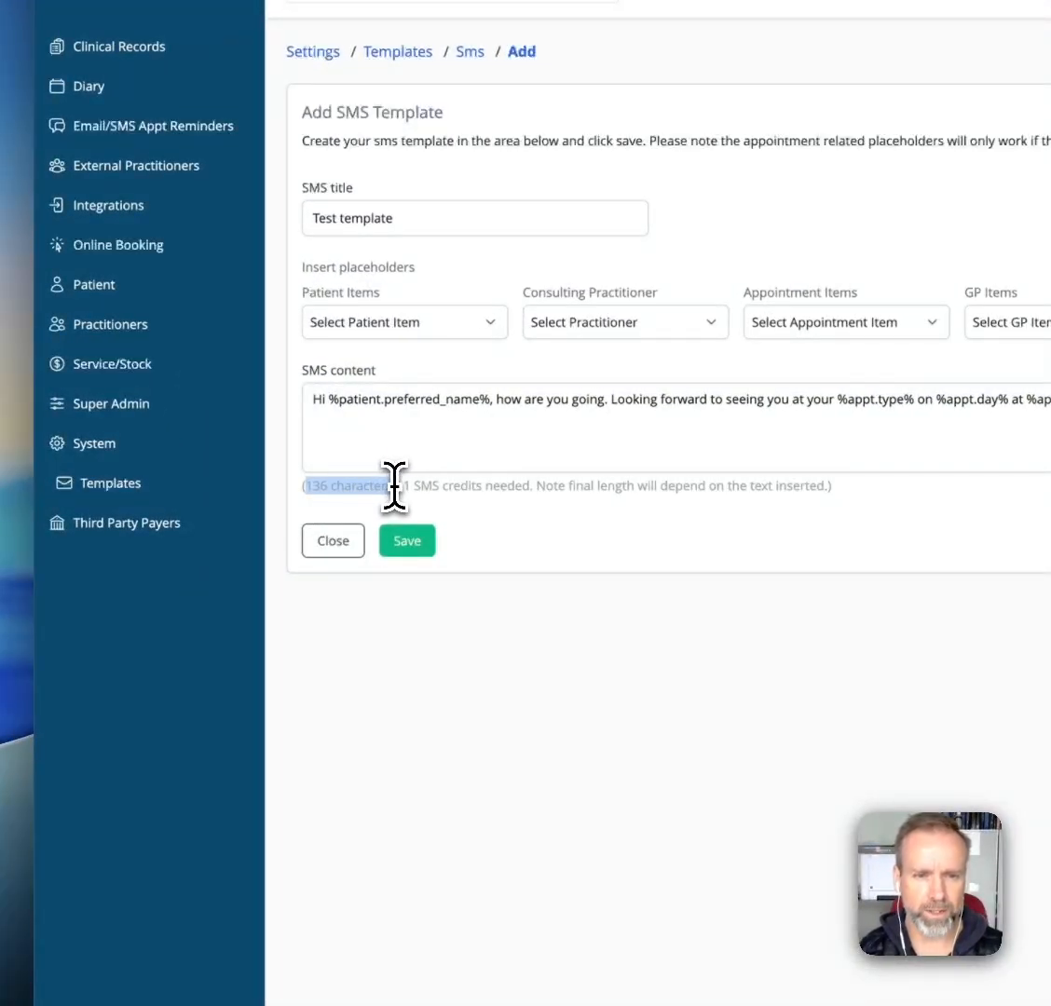
pyautogui.click(406, 491)
pyautogui.moveTo(404, 491); pyautogui.dragTo(526, 485)
pyautogui.click(769, 561)
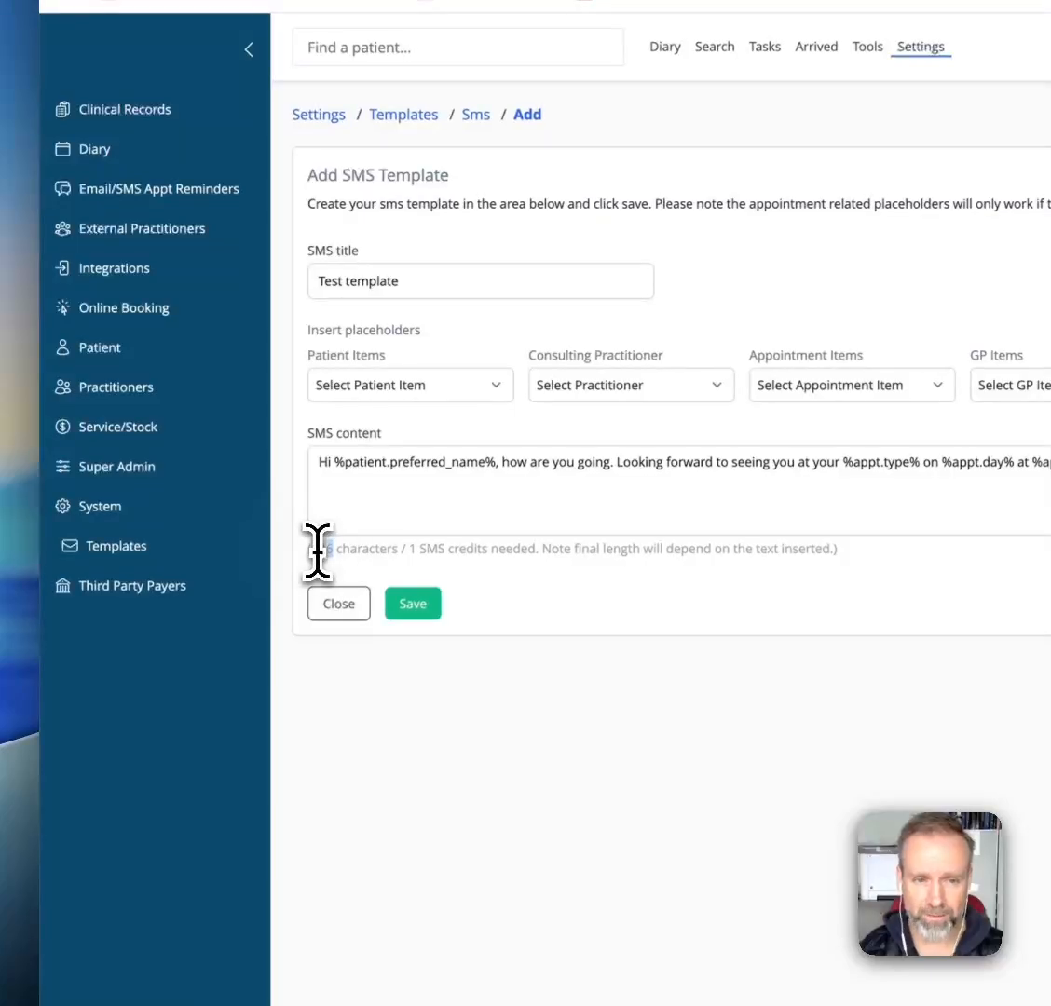
pyautogui.click(462, 485)
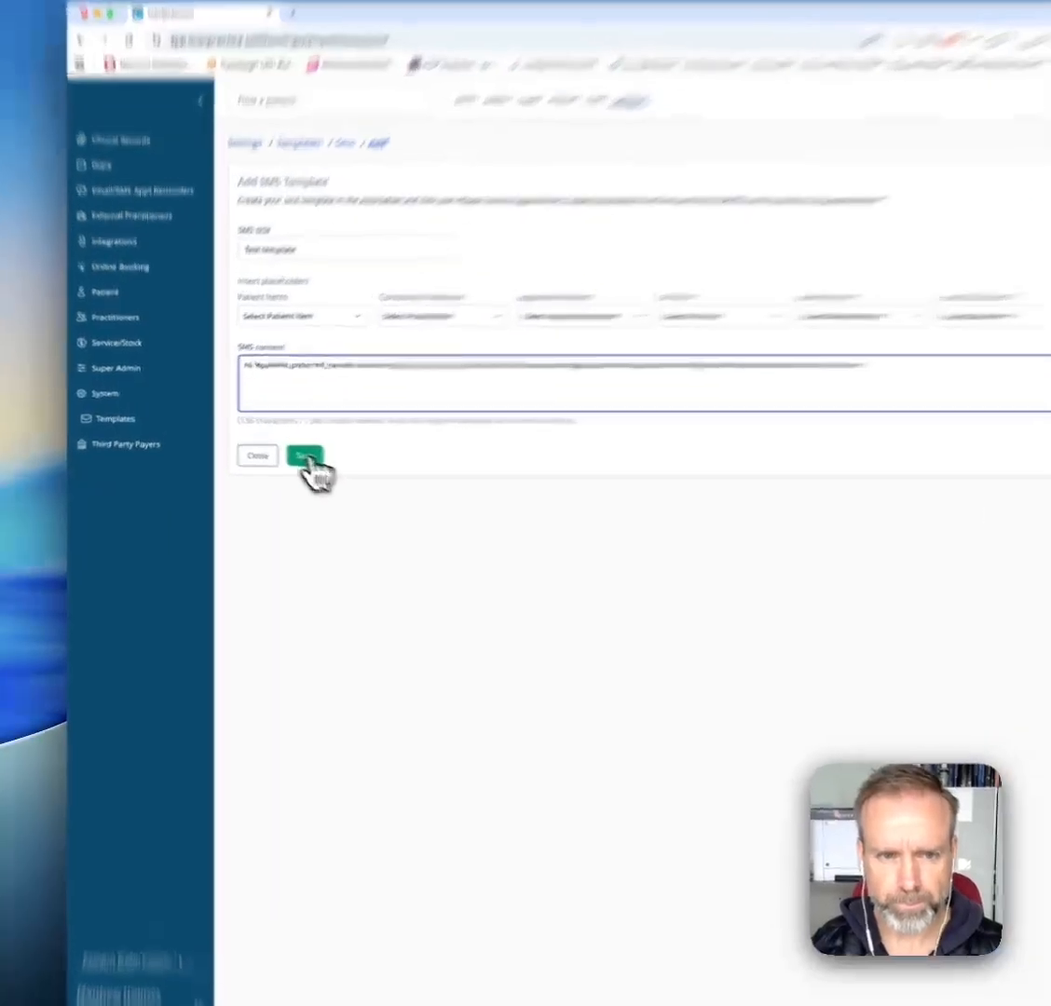
# - Save the new SMS template and reopen it for editing from the template list
pyautogui.click(272, 444)
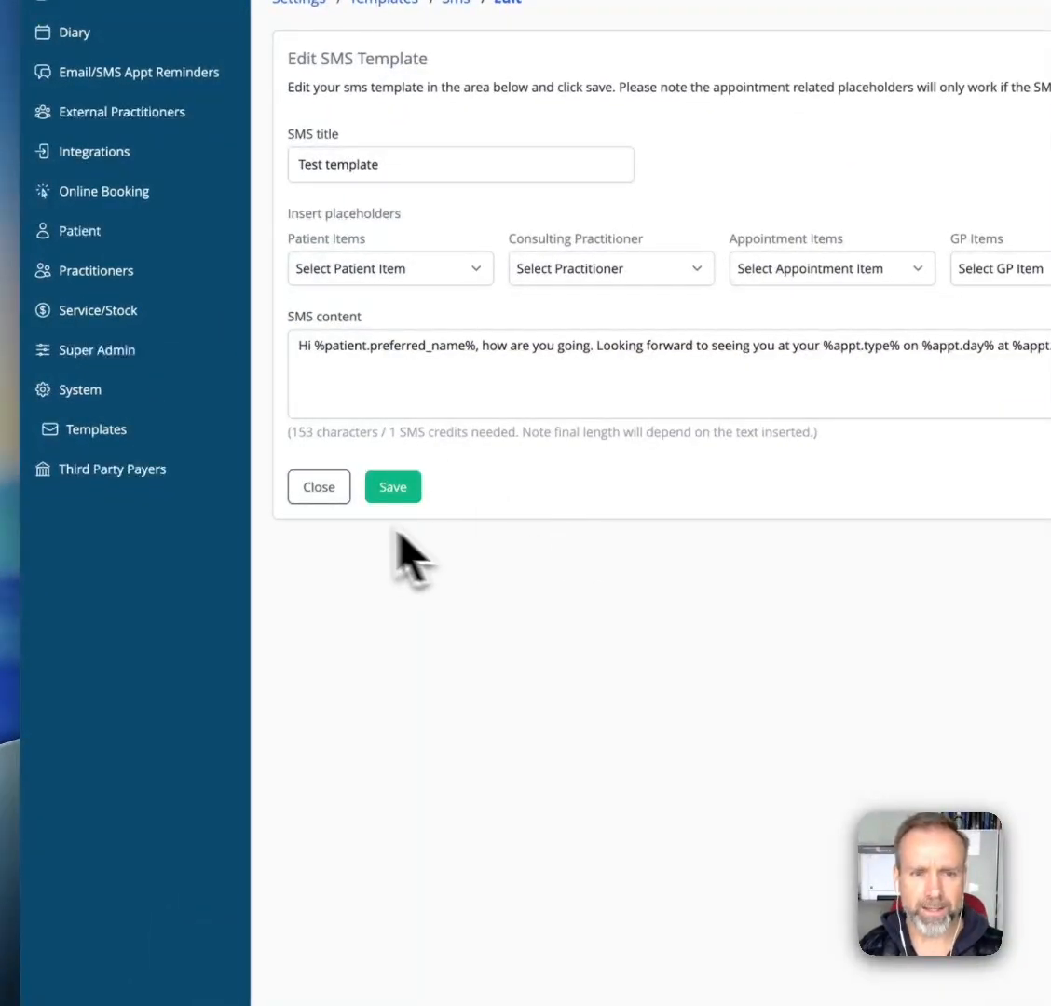
pyautogui.click(317, 488)
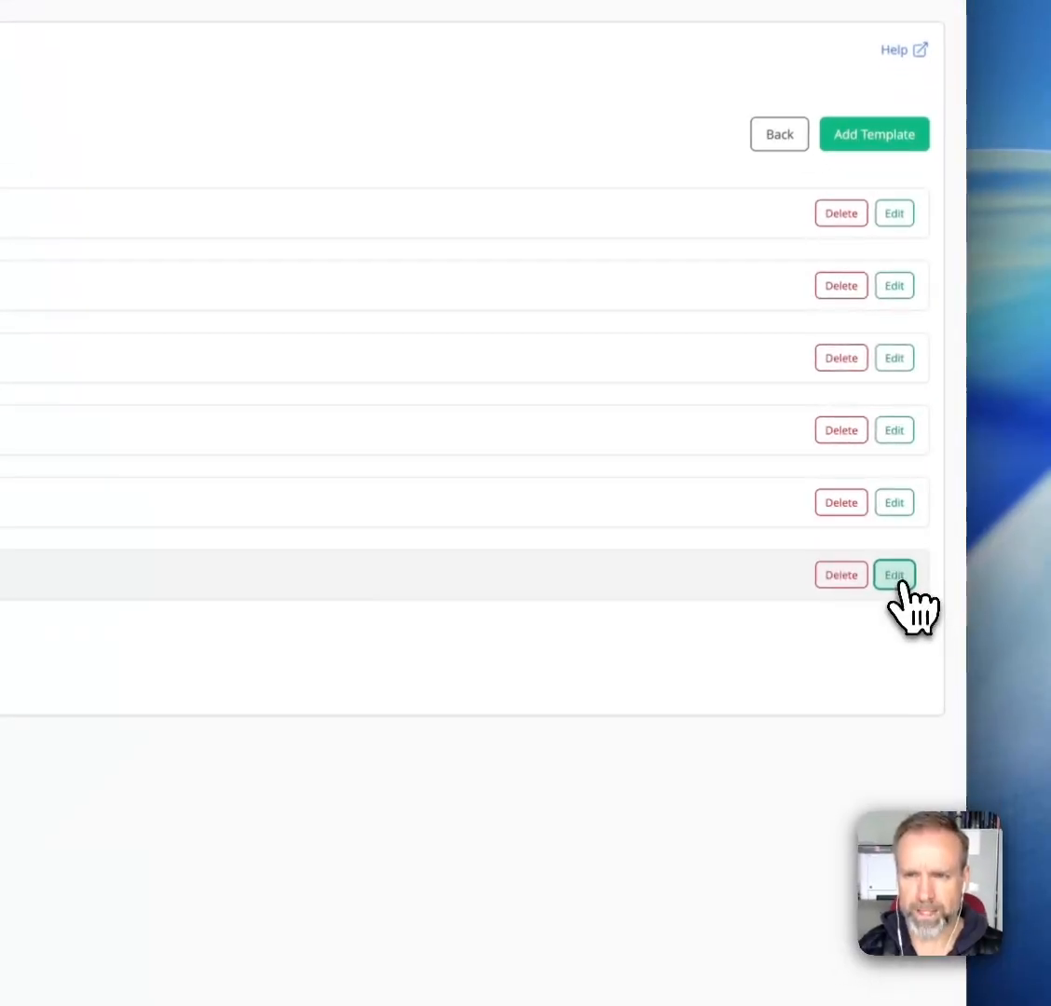
pyautogui.click(931, 494)
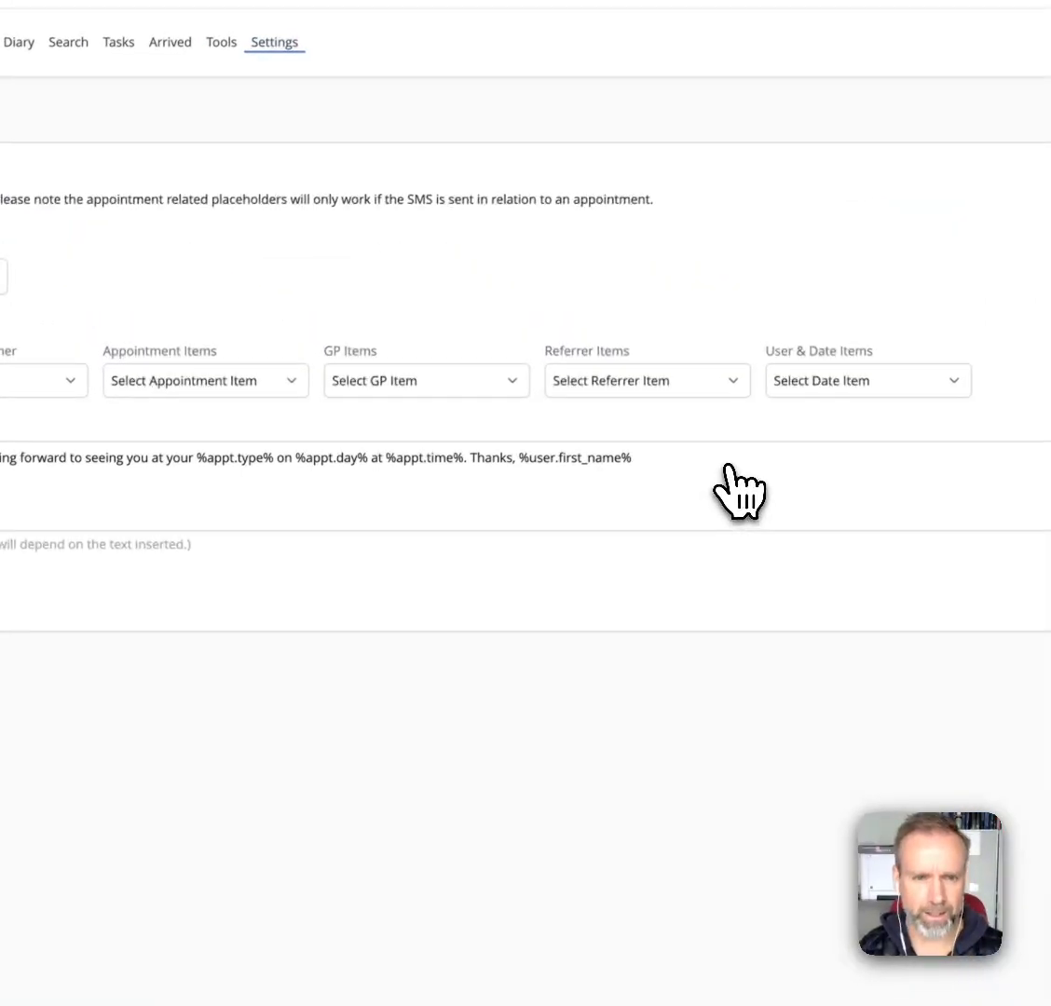
# - In the diary, open the 11:00 AM appointment on Tue Nov 11 and fill a new SMS to the patient from "Test template"
pyautogui.click(70, 564)
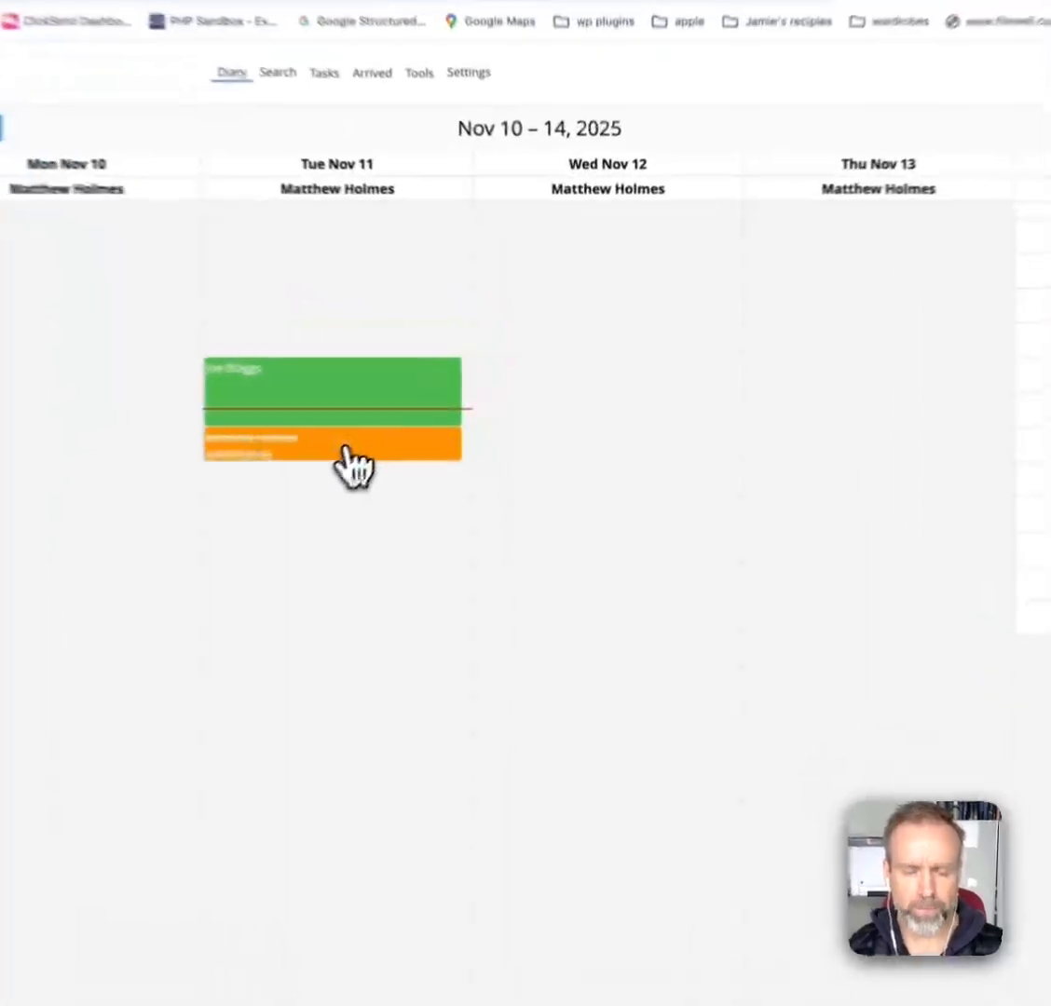
pyautogui.click(327, 463)
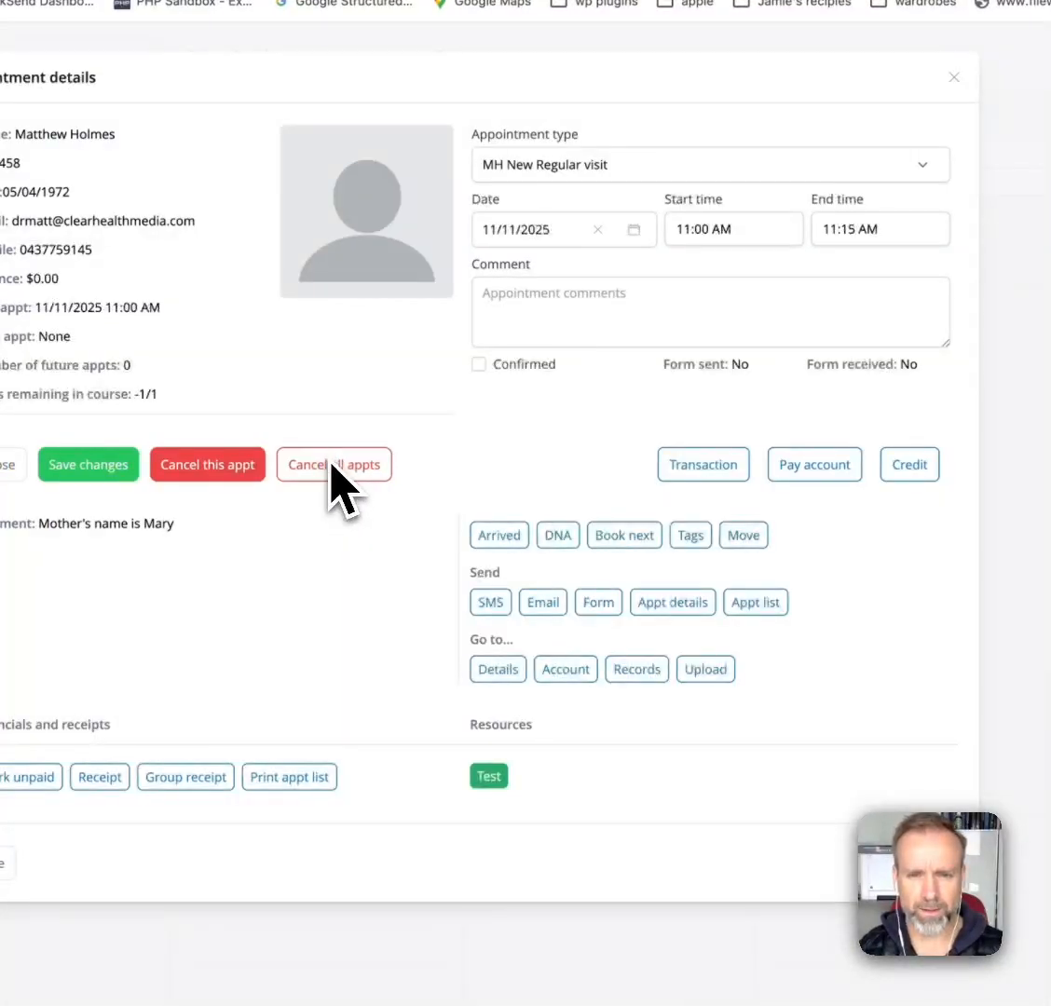
pyautogui.click(494, 602)
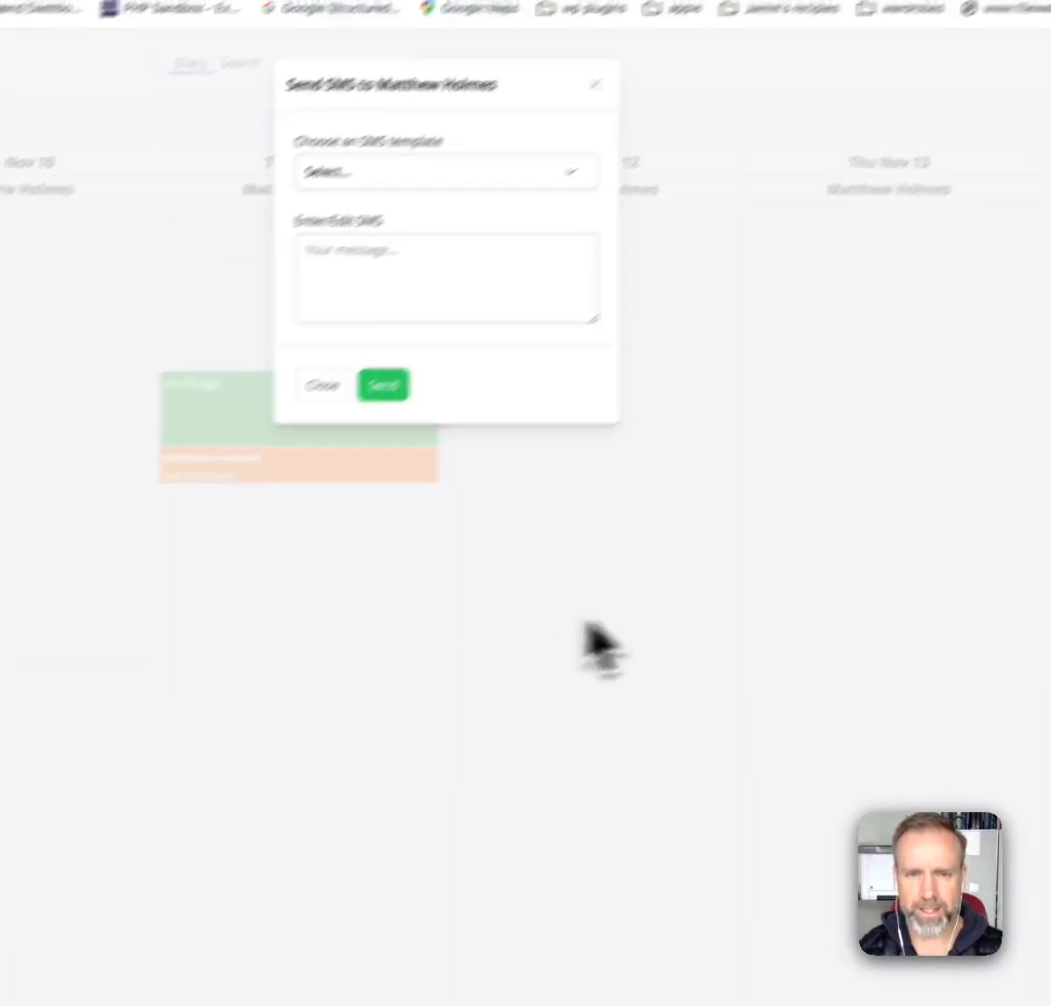
pyautogui.click(323, 289)
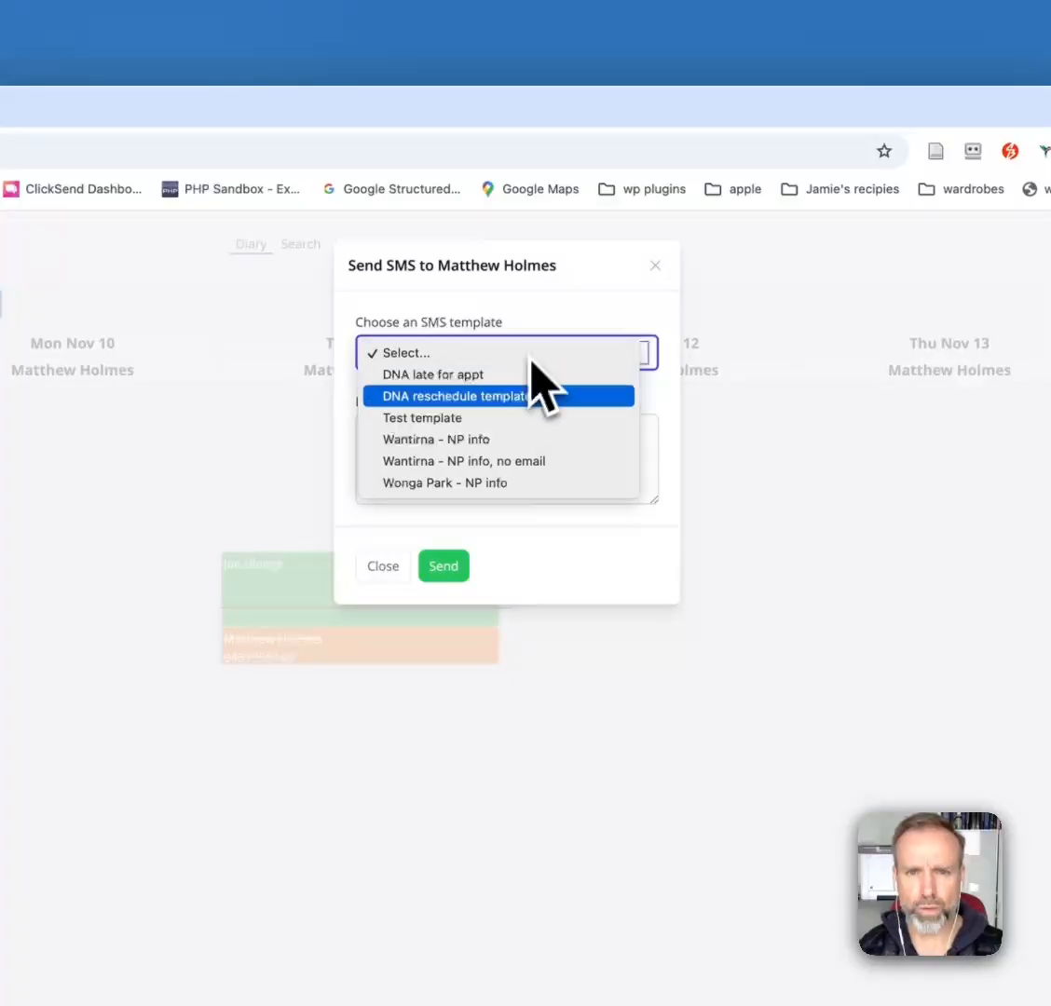
pyautogui.click(504, 421)
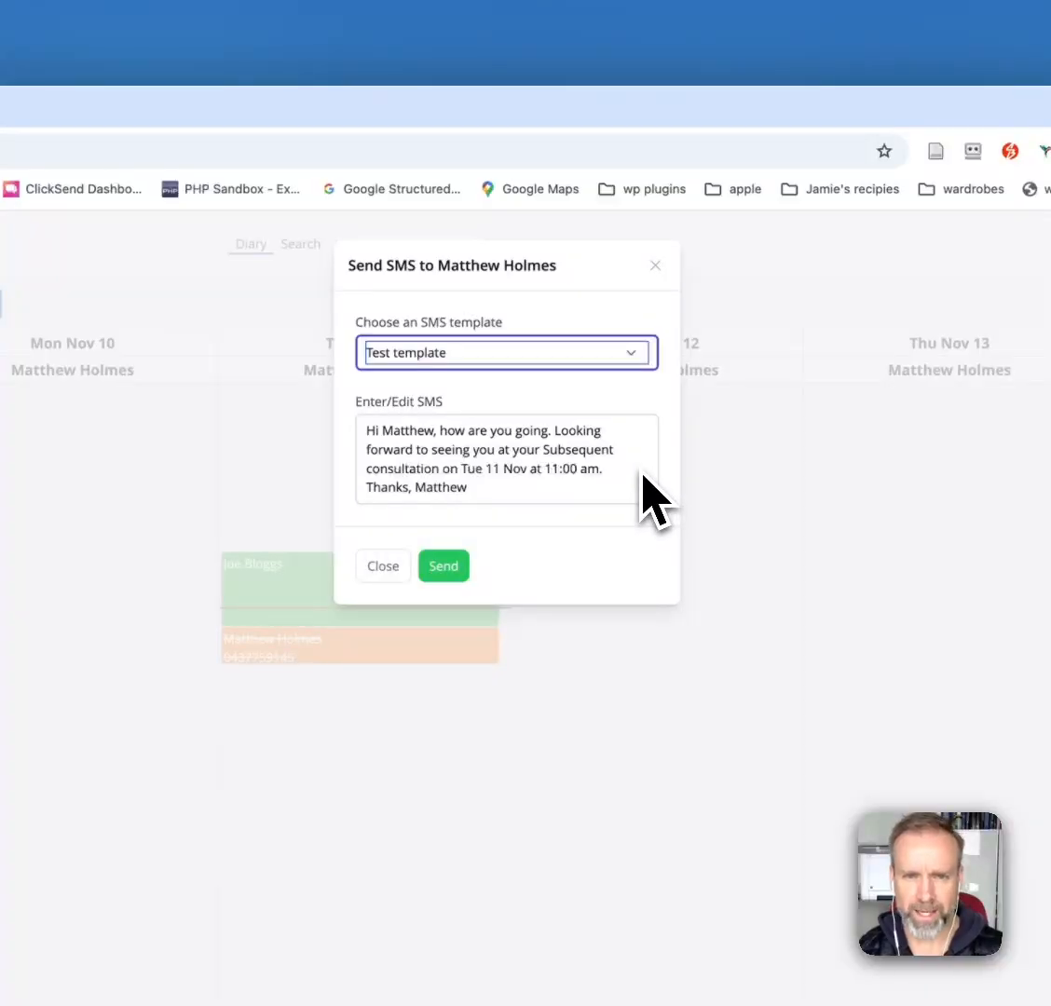
# - Close the SMS to the patient without sending it
pyautogui.click(445, 566)
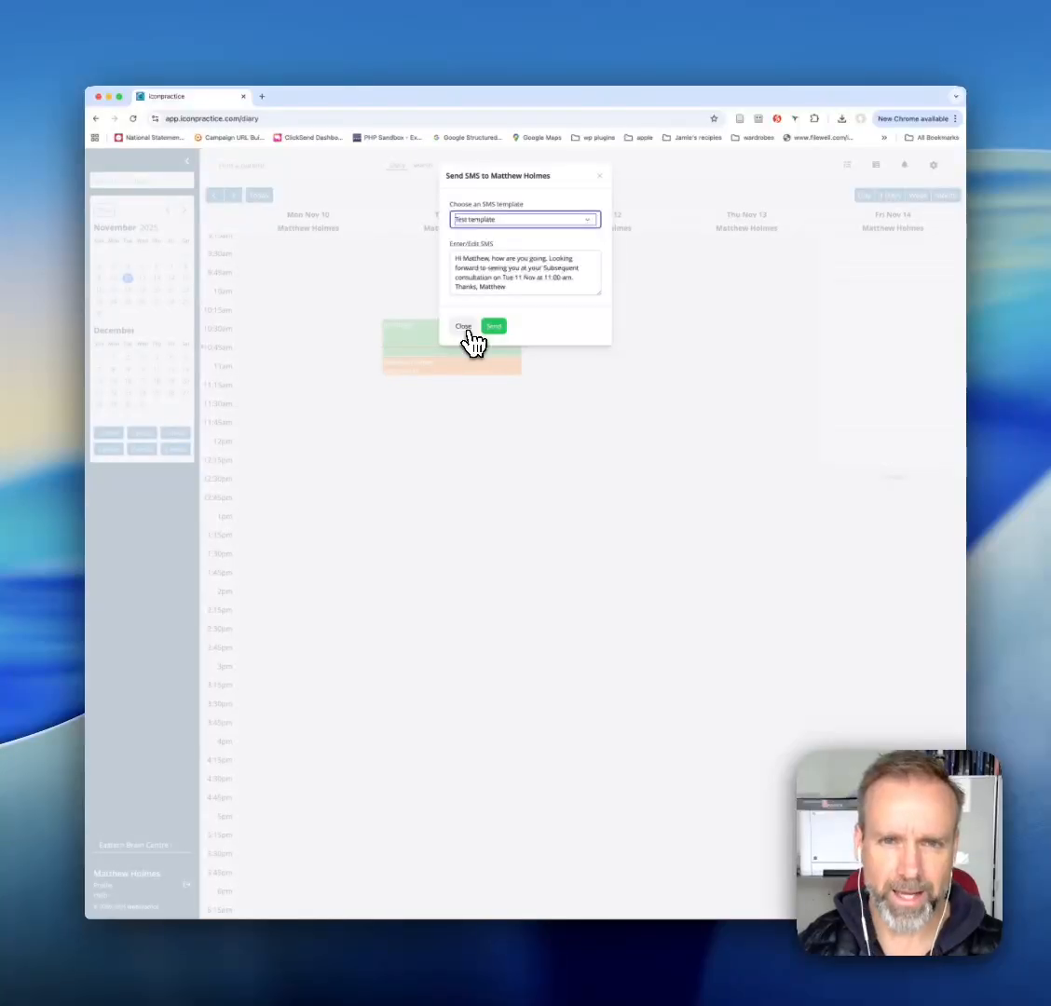
pyautogui.click(463, 326)
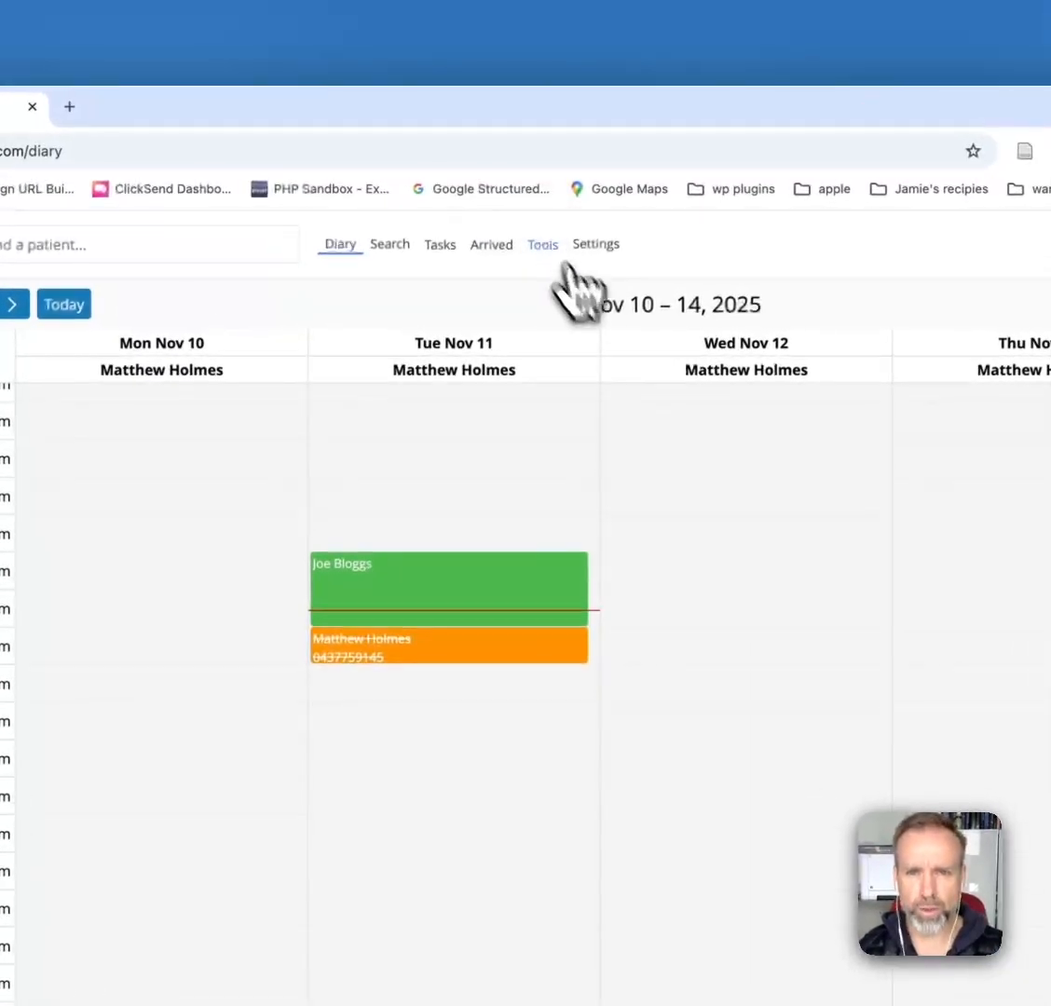
# - Open the Bulk SMS tool and fill the message content from "Test template"
pyautogui.click(498, 164)
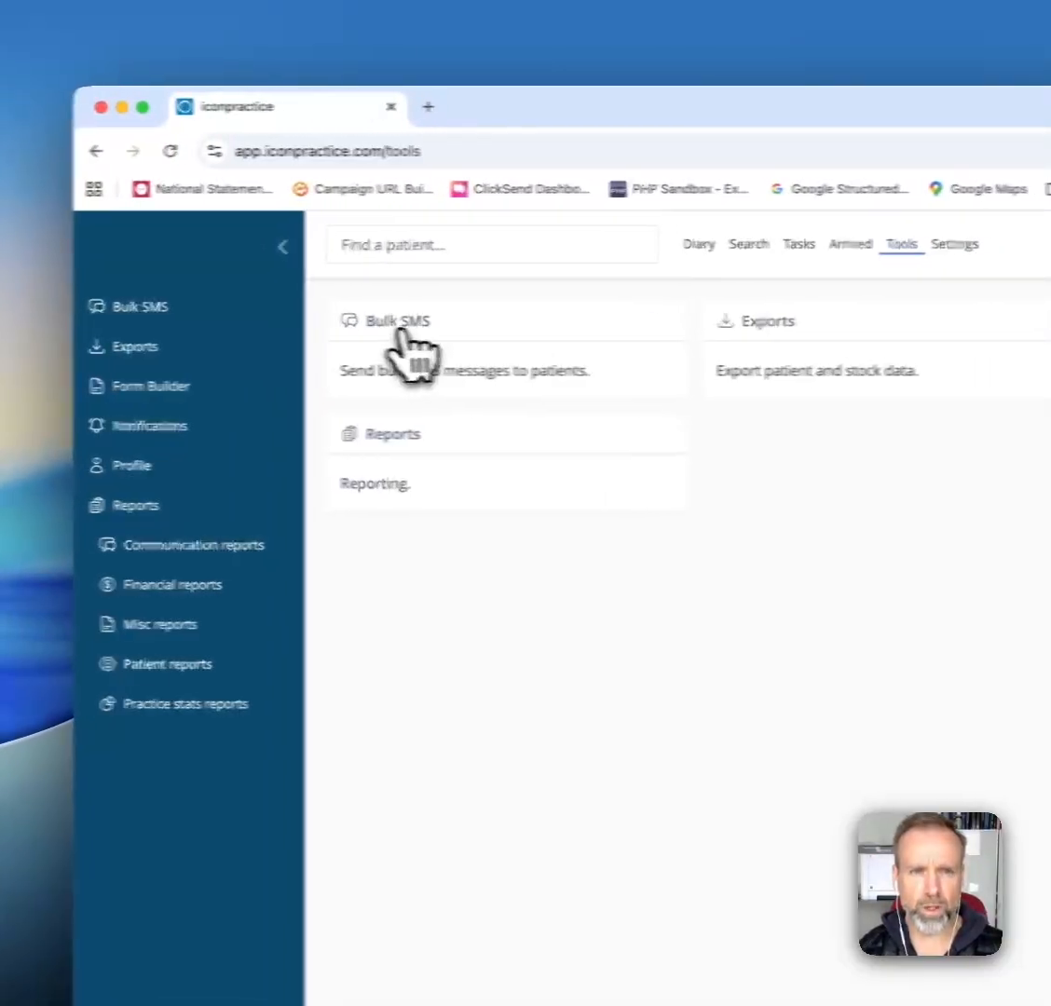
pyautogui.click(359, 326)
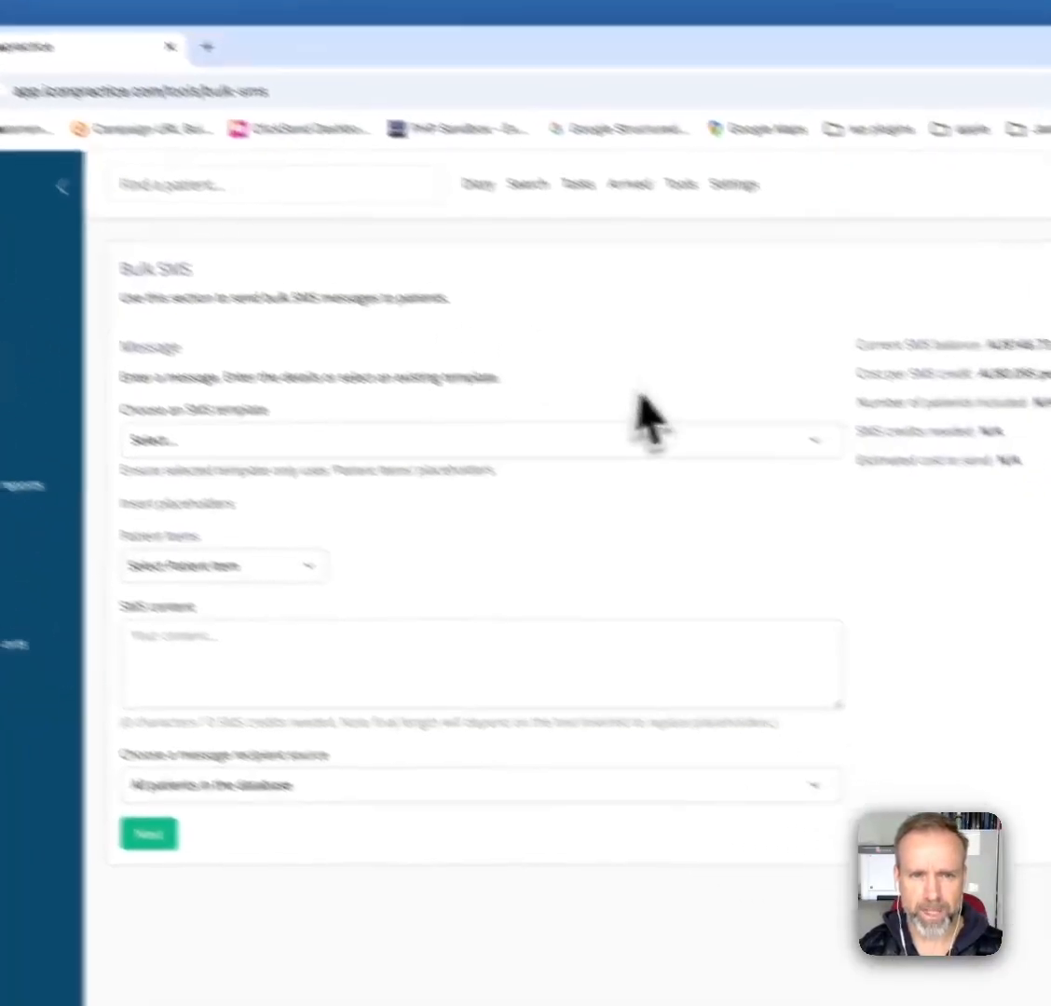
pyautogui.click(733, 504)
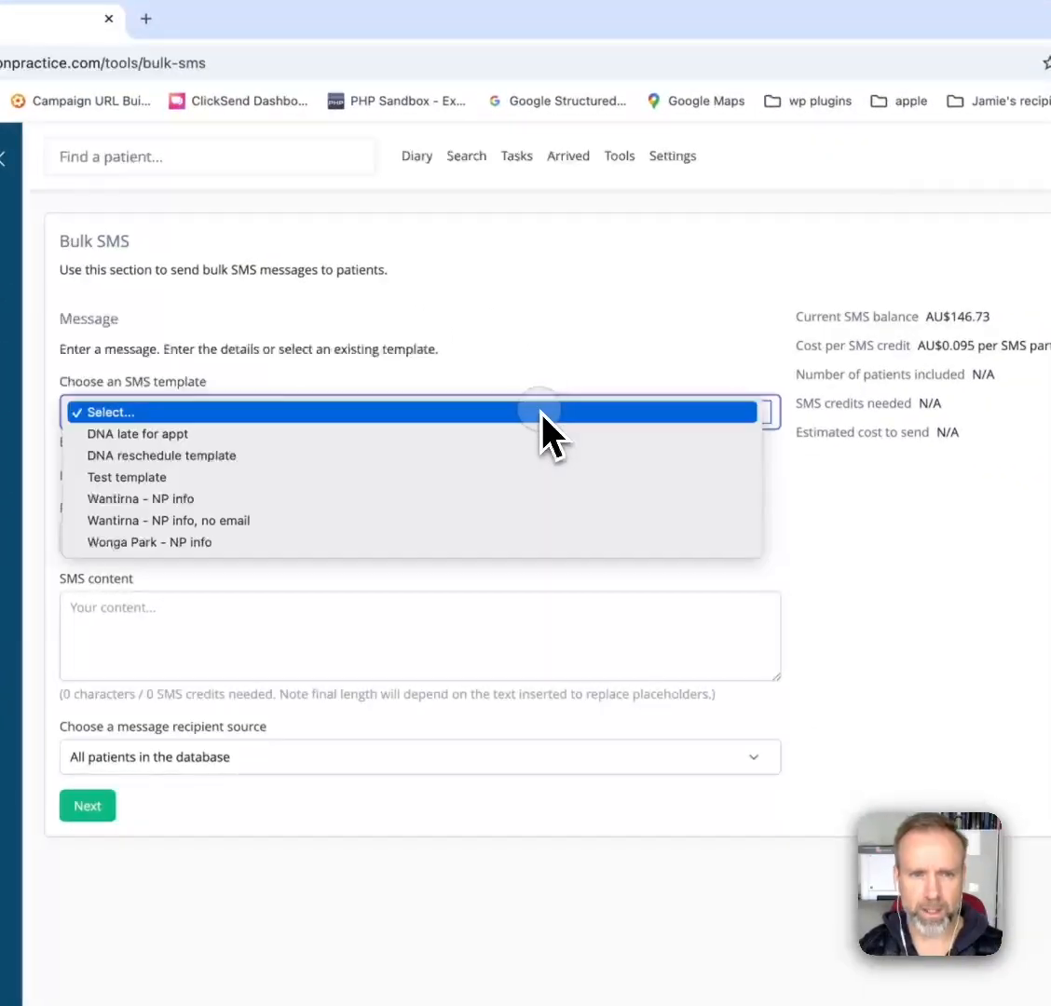
pyautogui.click(562, 480)
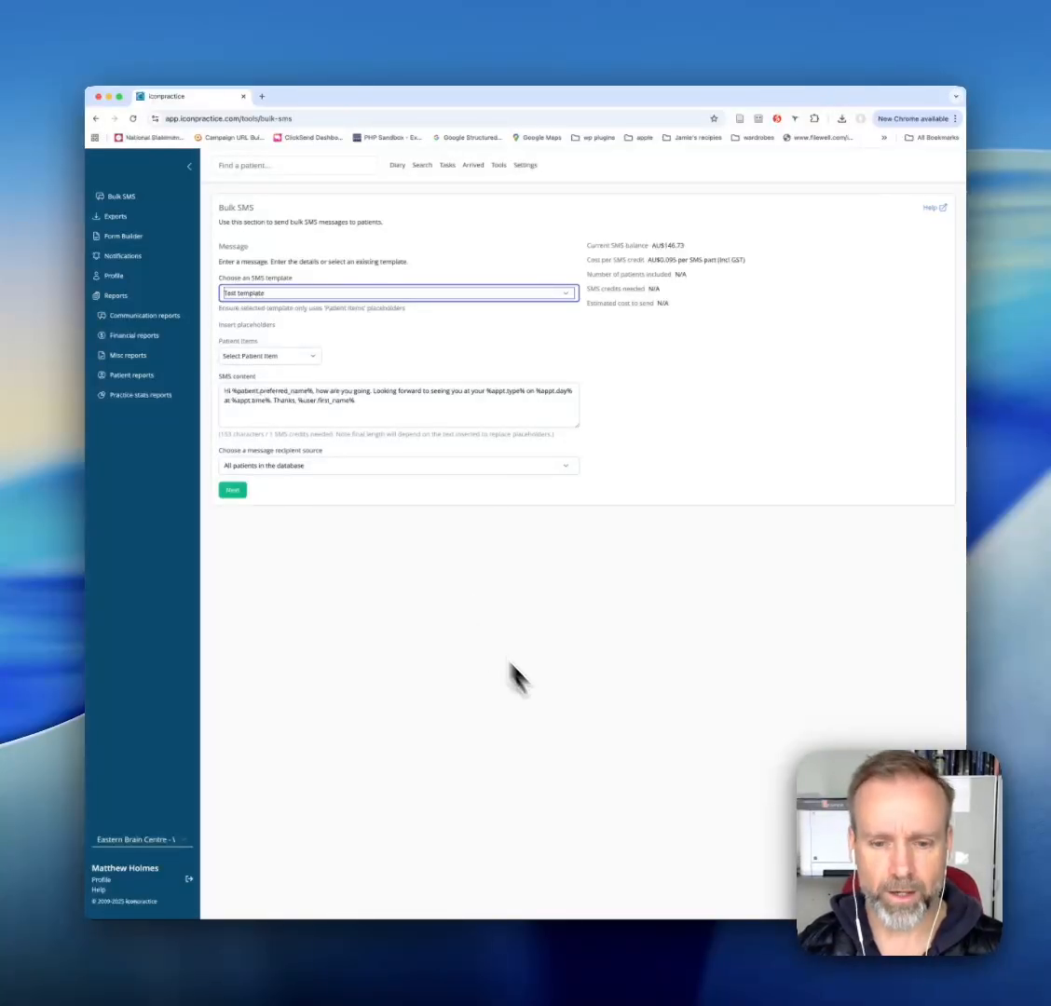
pyautogui.click(561, 989)
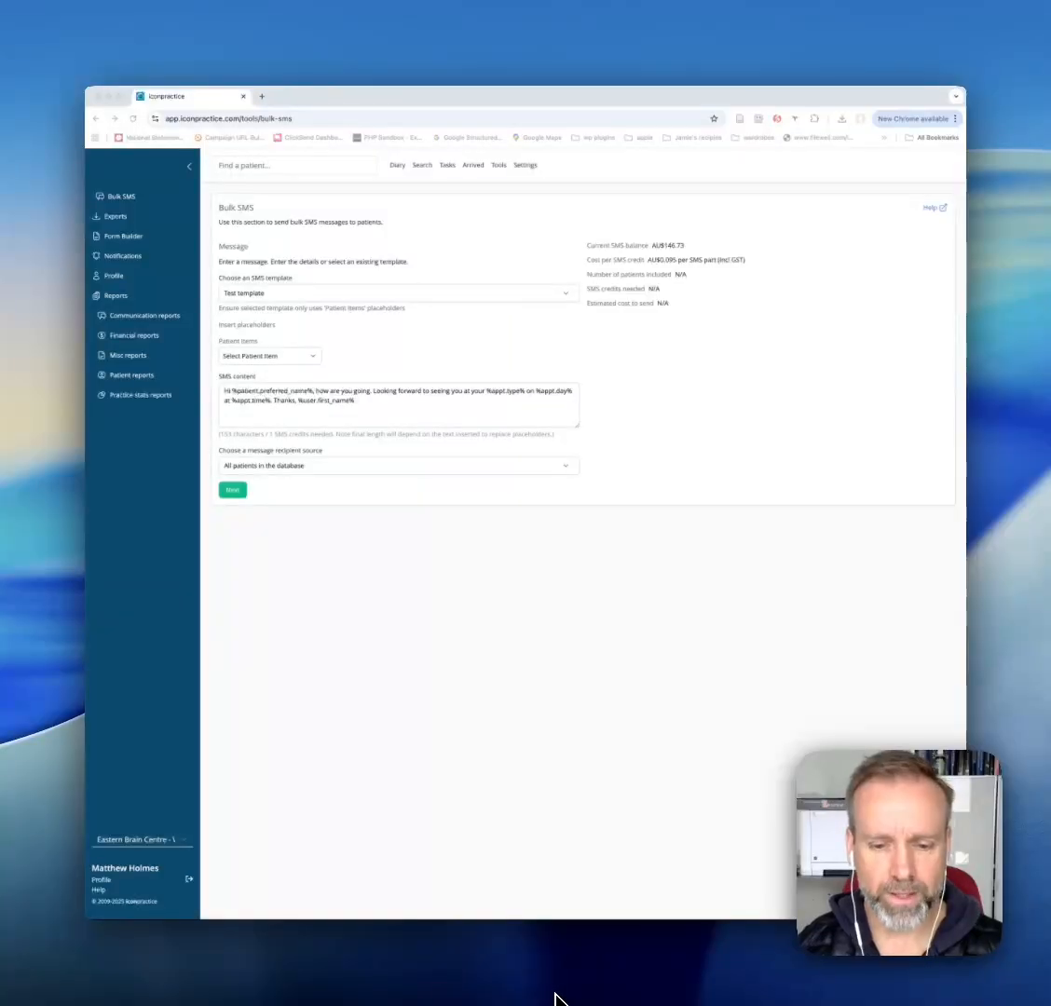